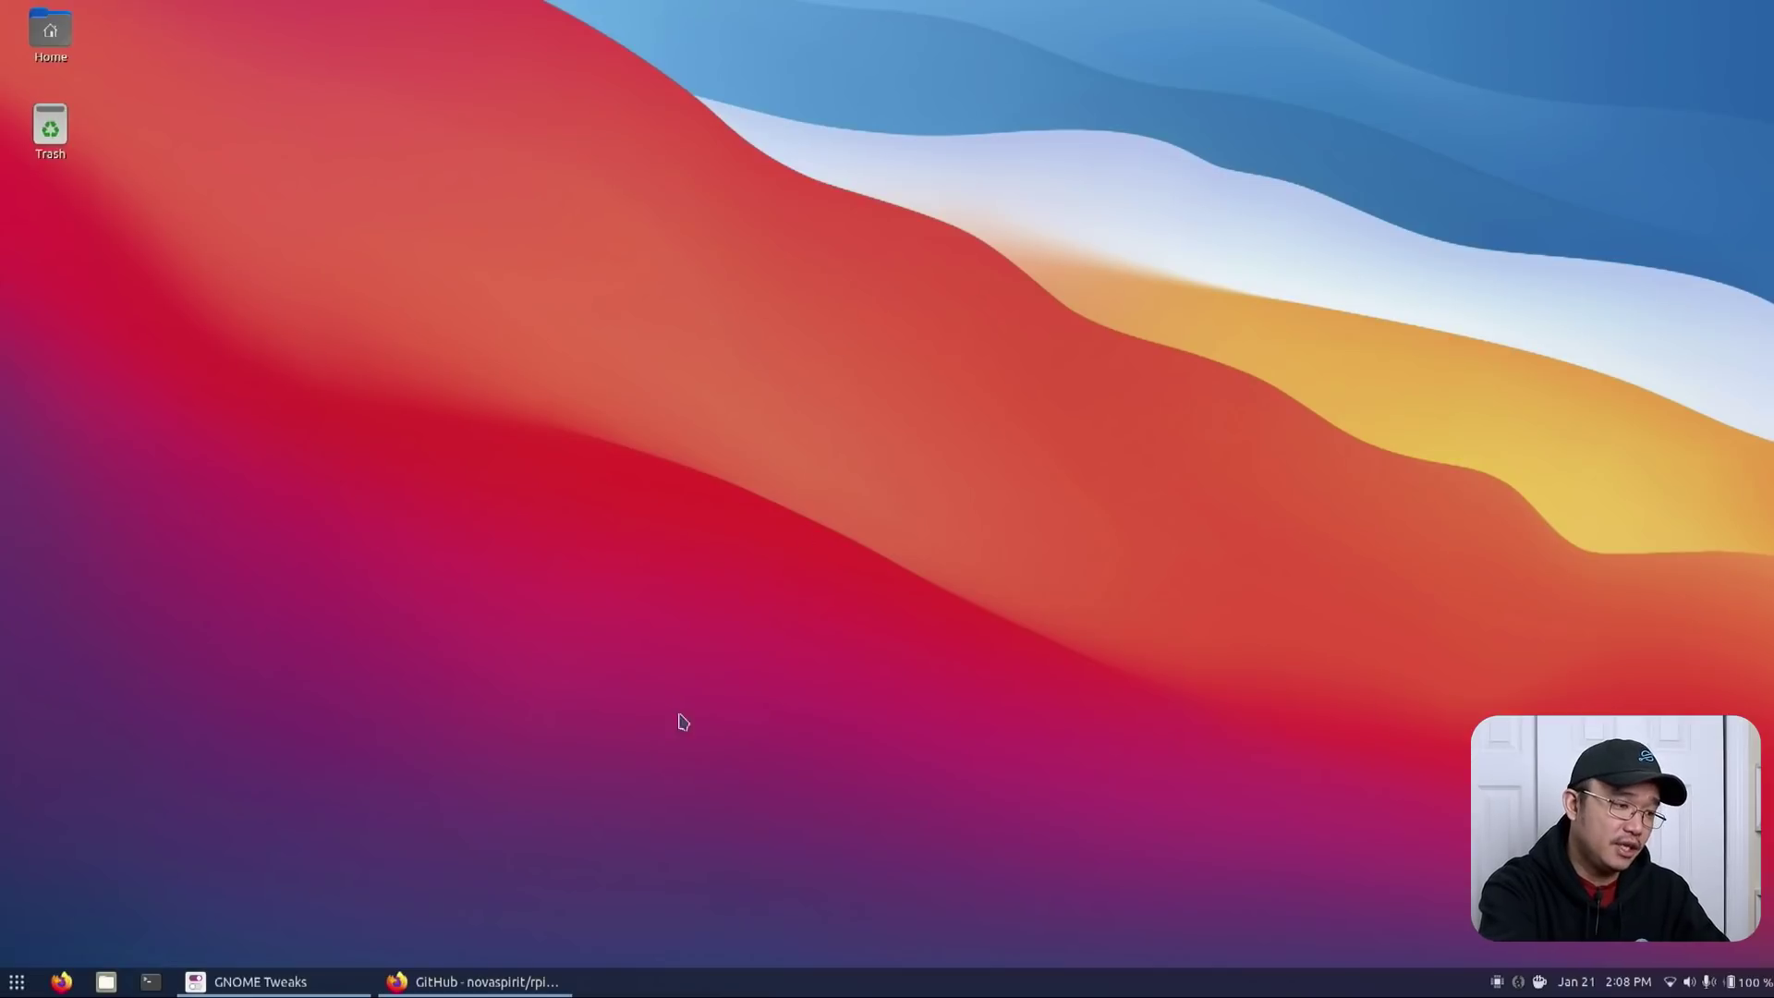
Step: Restore and maximize the GitHub window, then scroll through the rpi_ubu64_desktop README's GNOME extension list
click(476, 982)
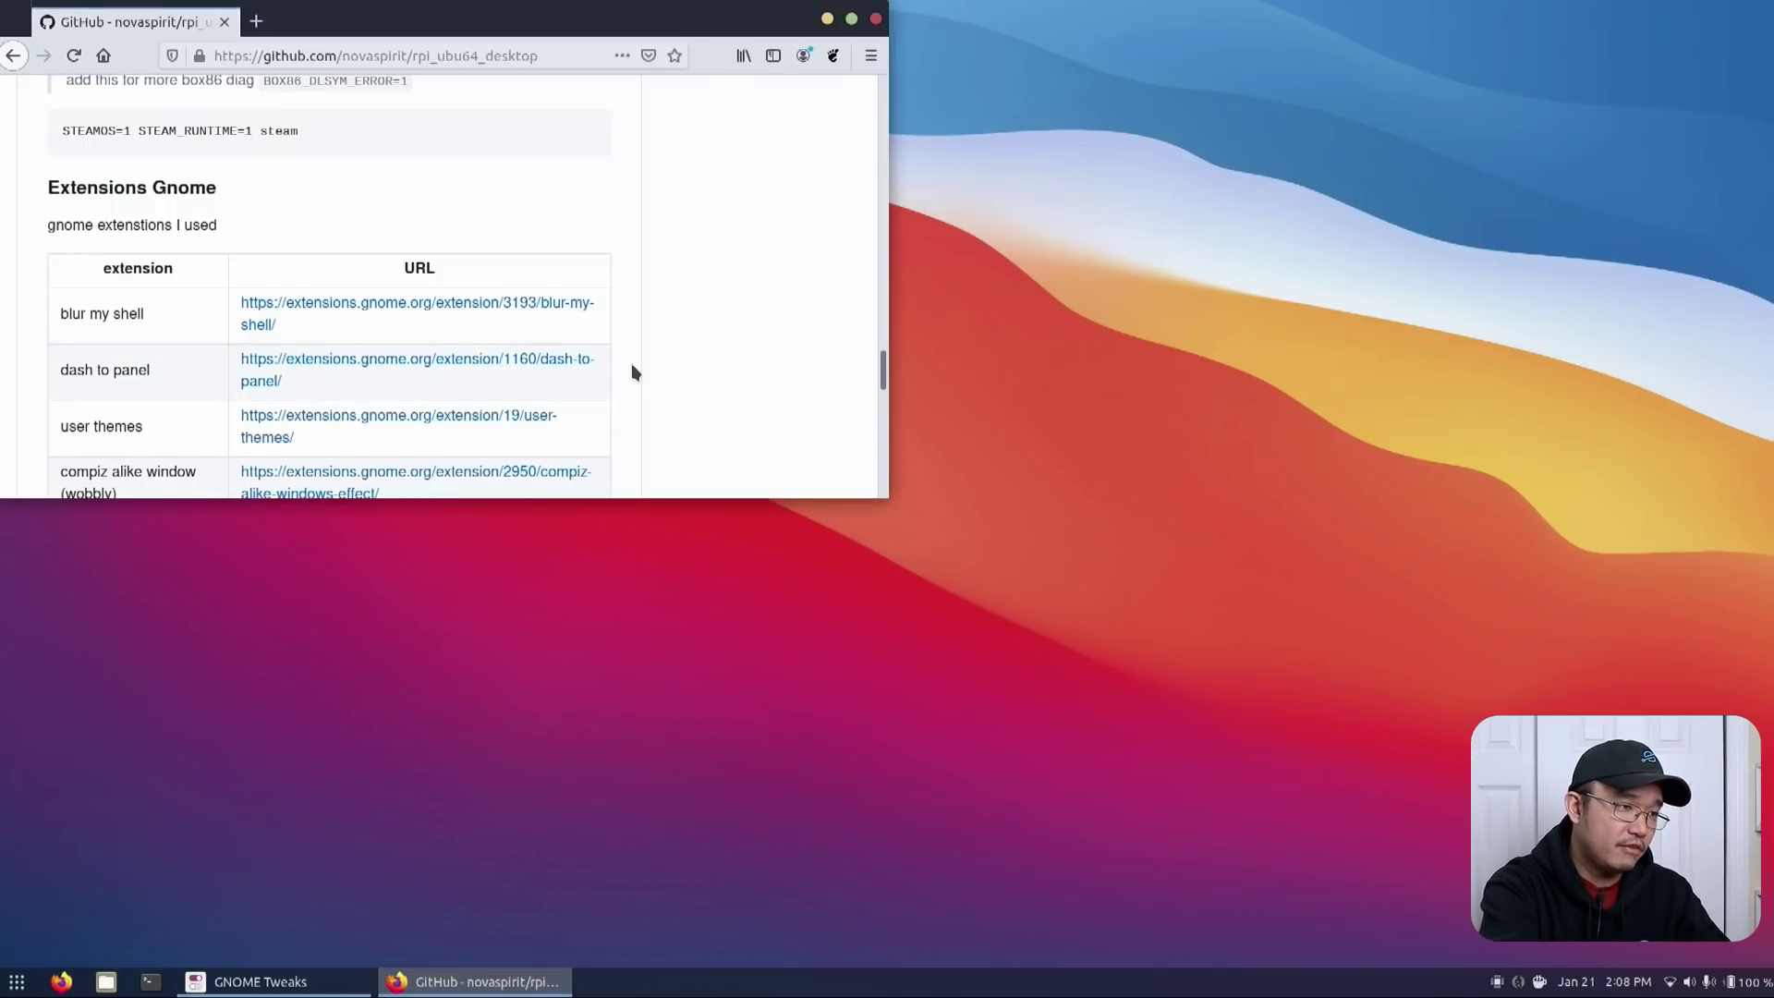
click(852, 19)
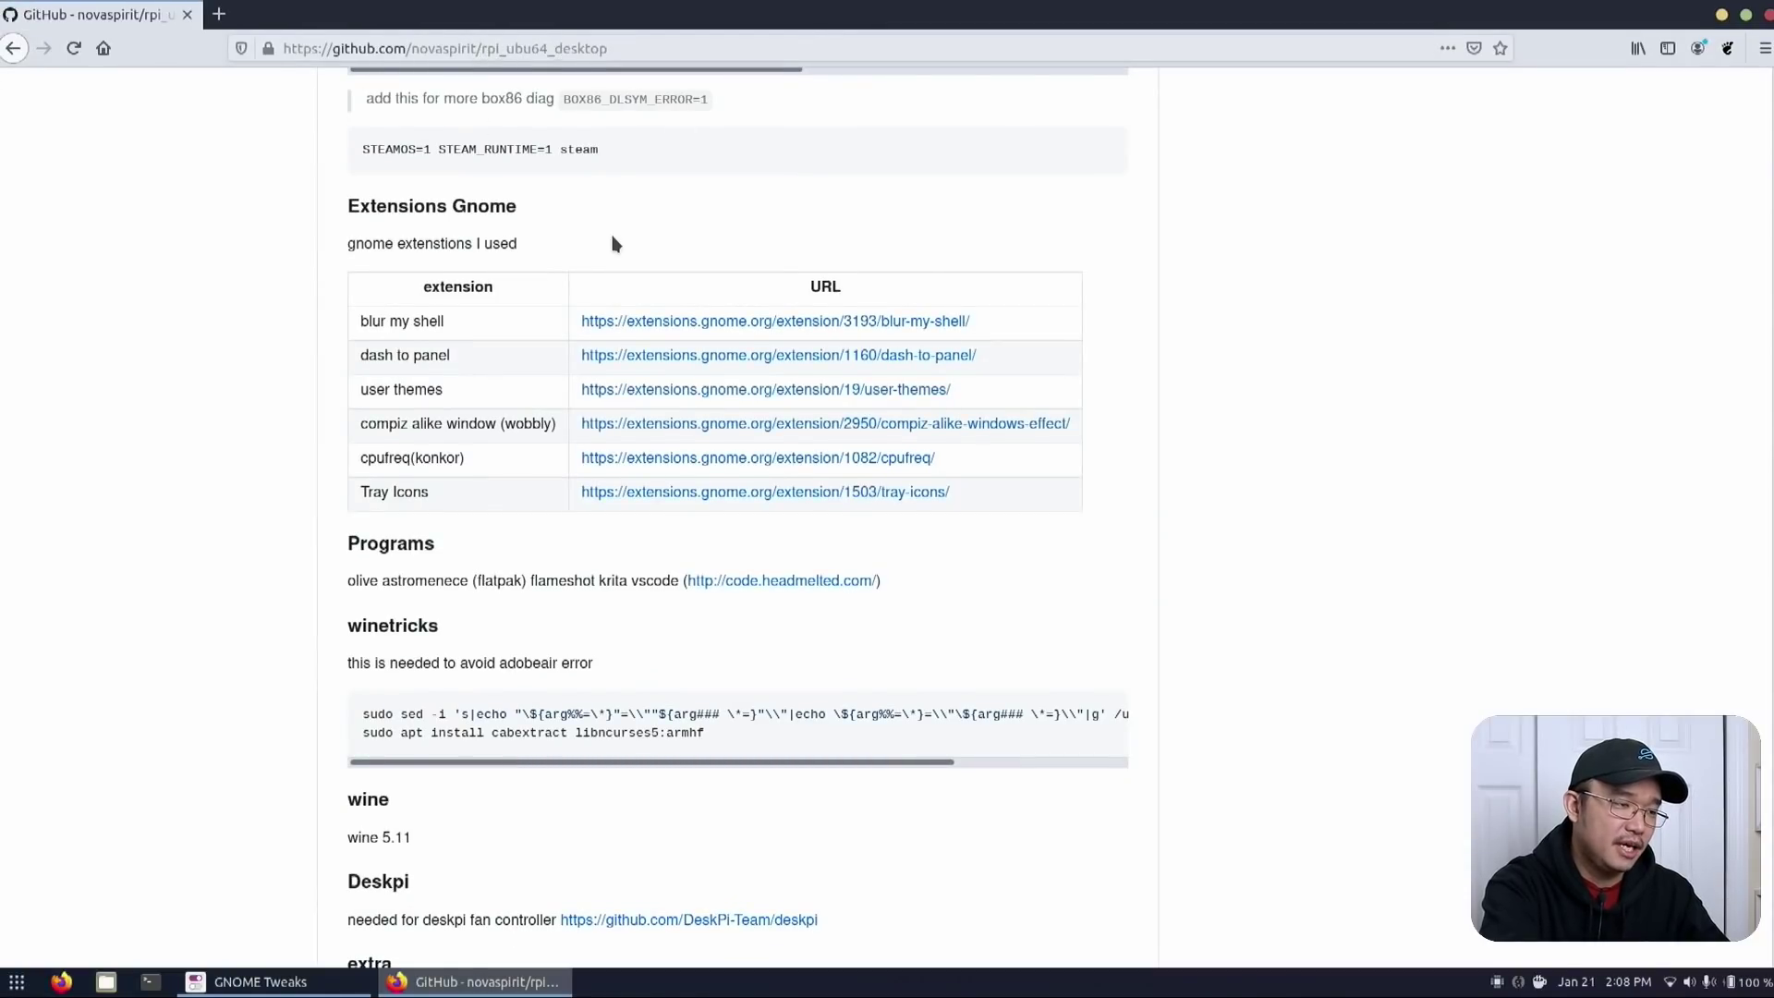
scroll(615, 243, up, 20)
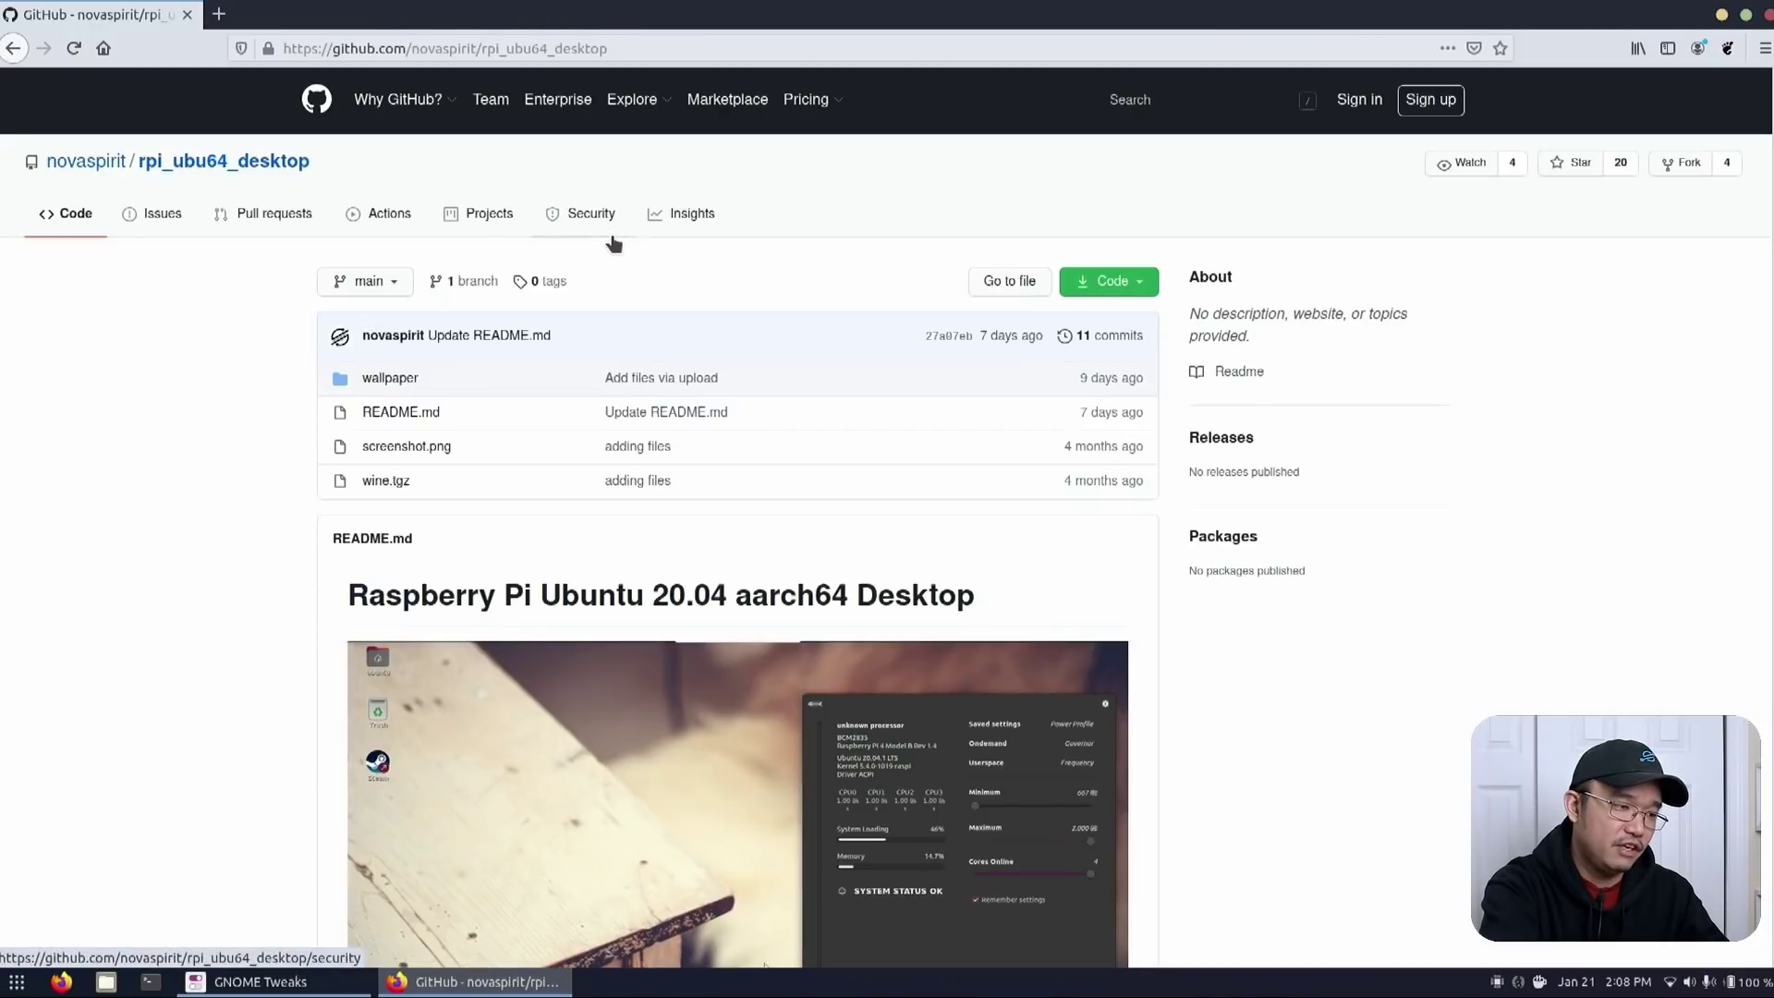
scroll(614, 243, down, 20)
scroll(613, 234, up, 8)
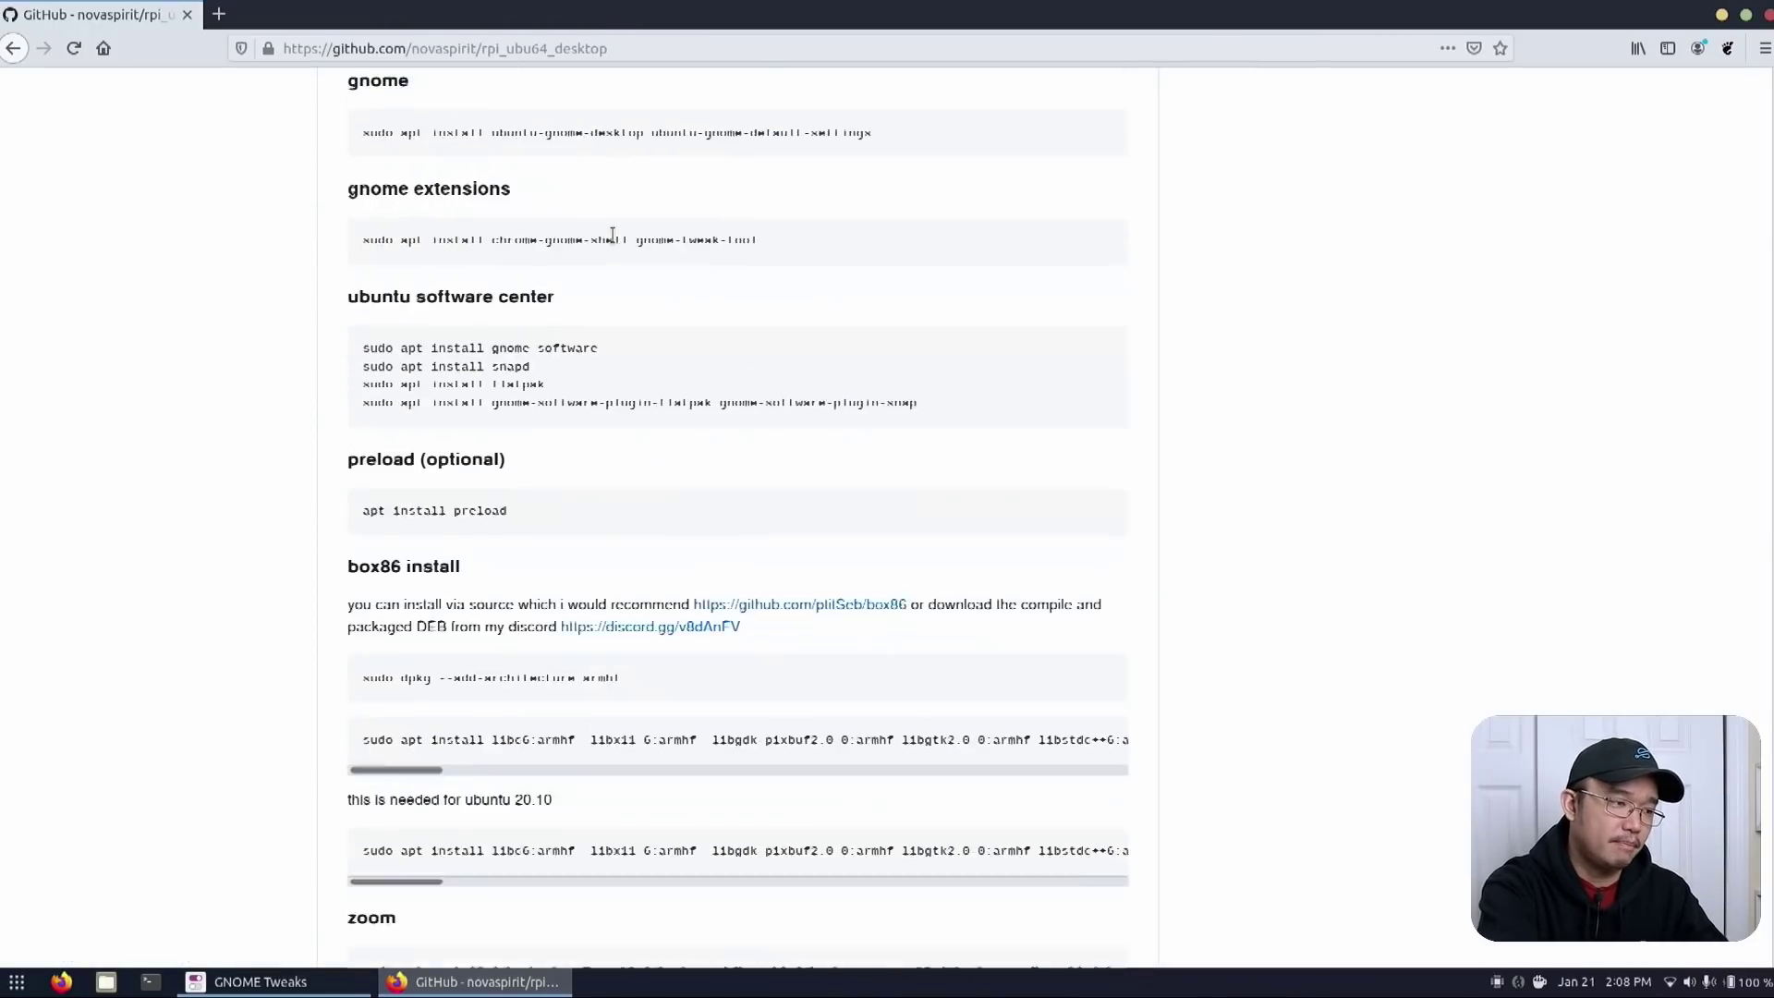
scroll(612, 239, up, 8)
scroll(615, 240, down, 14)
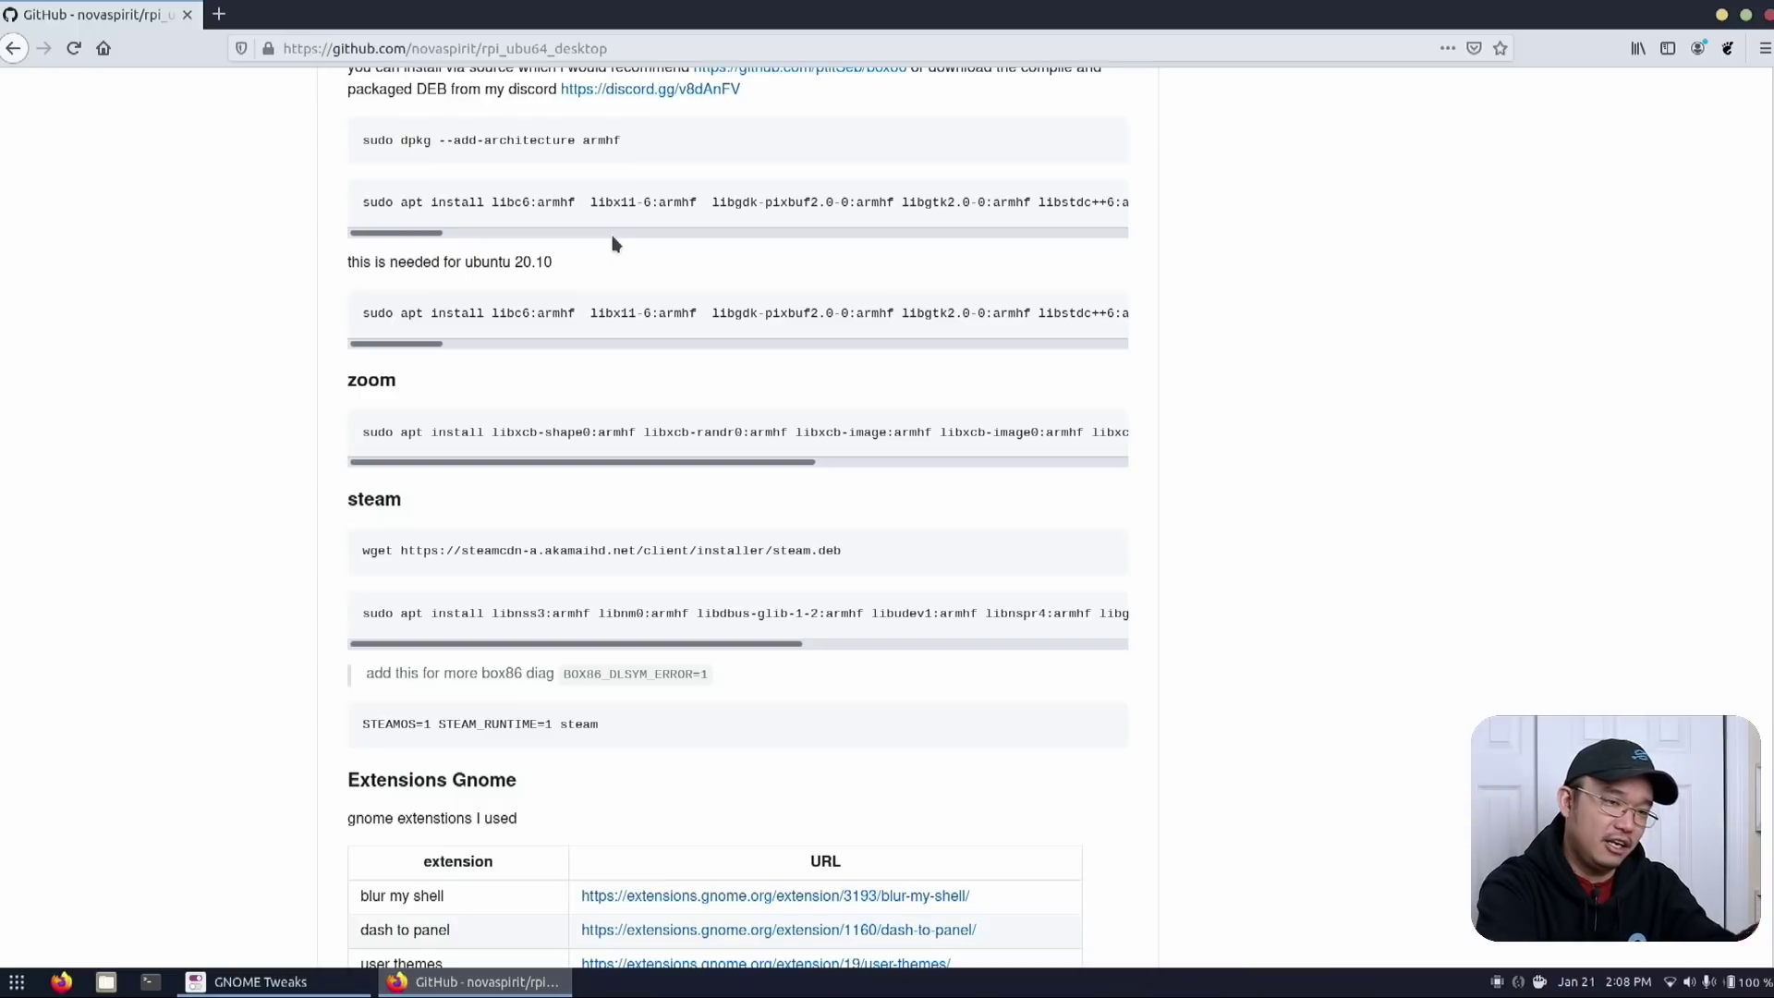
scroll(612, 243, down, 5)
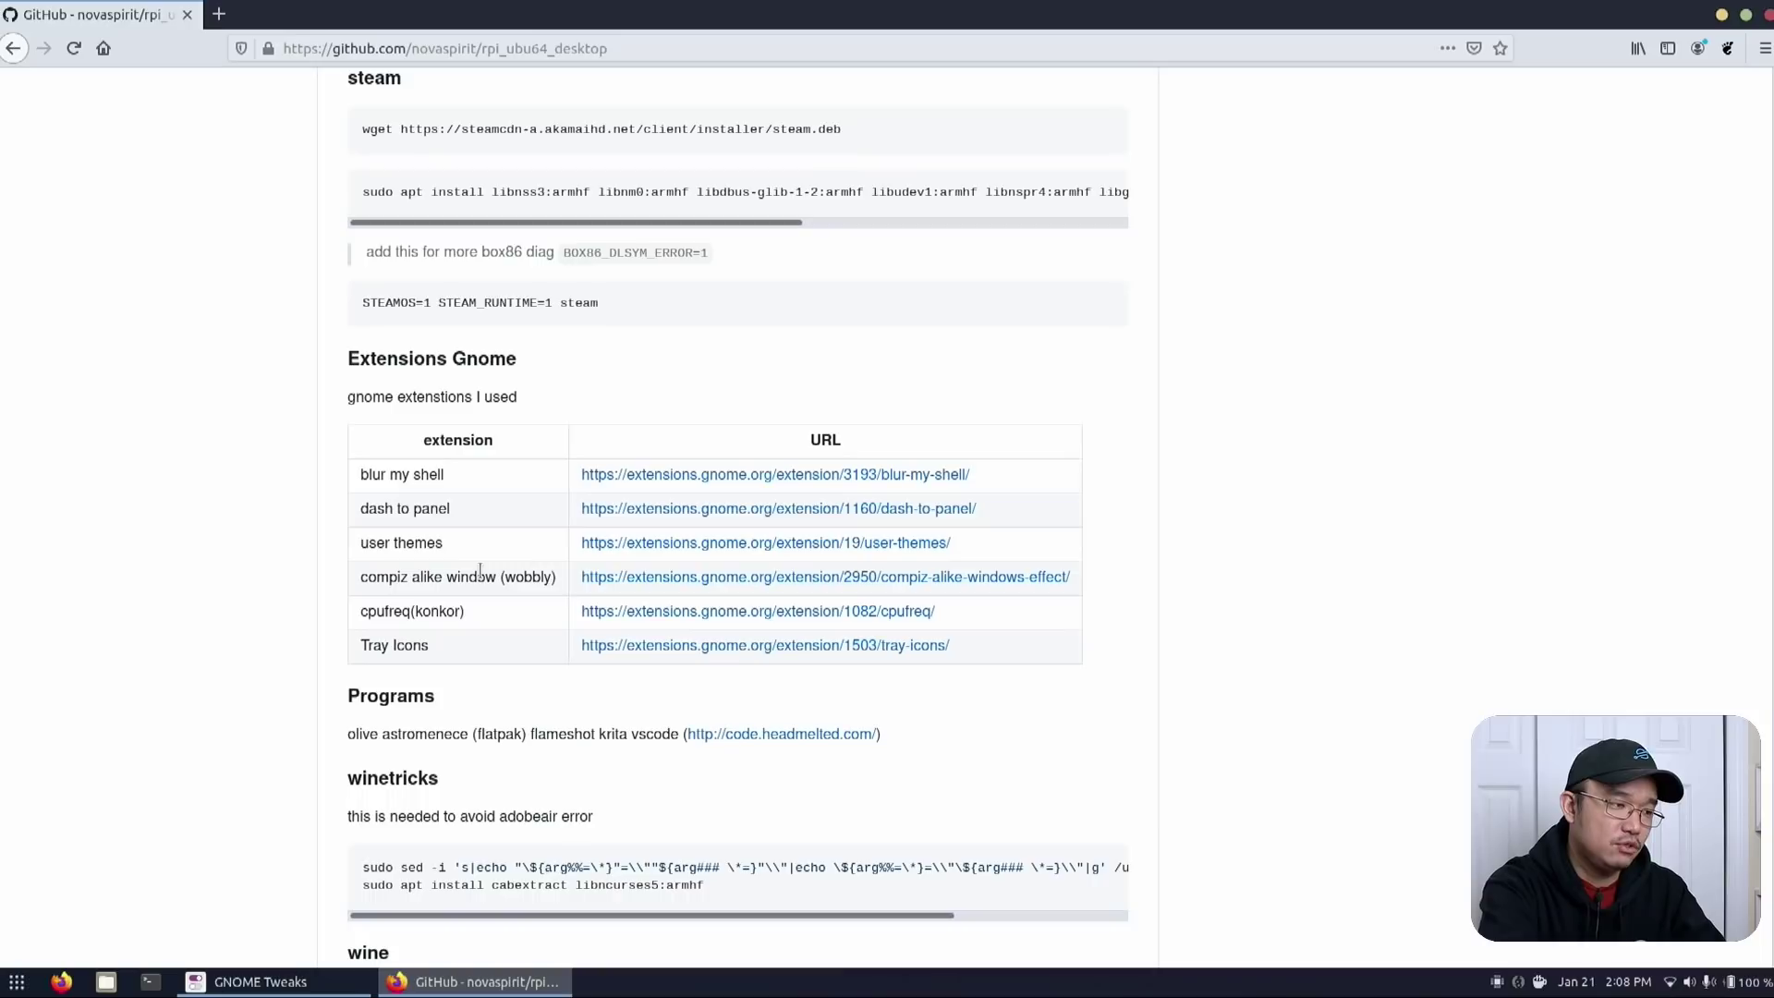
scroll(482, 573, up, 20)
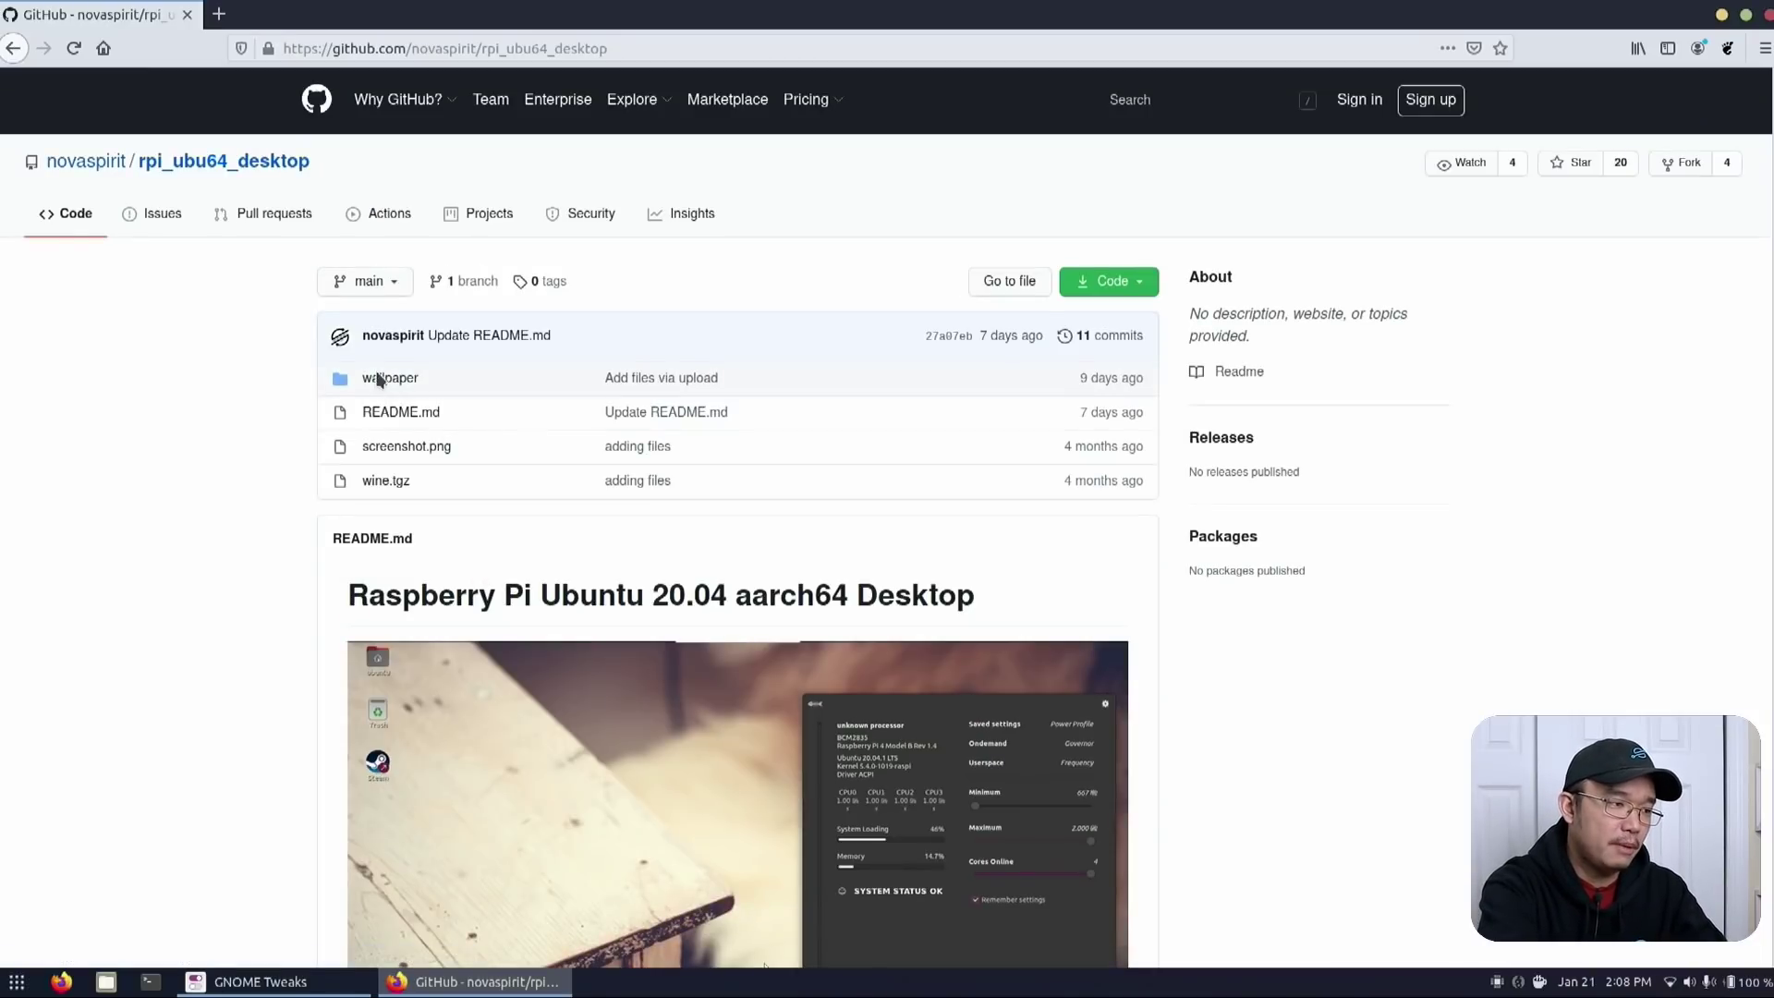
Step: View the repository's wallpaper folder, return to the main page, and minimize the browser
click(383, 378)
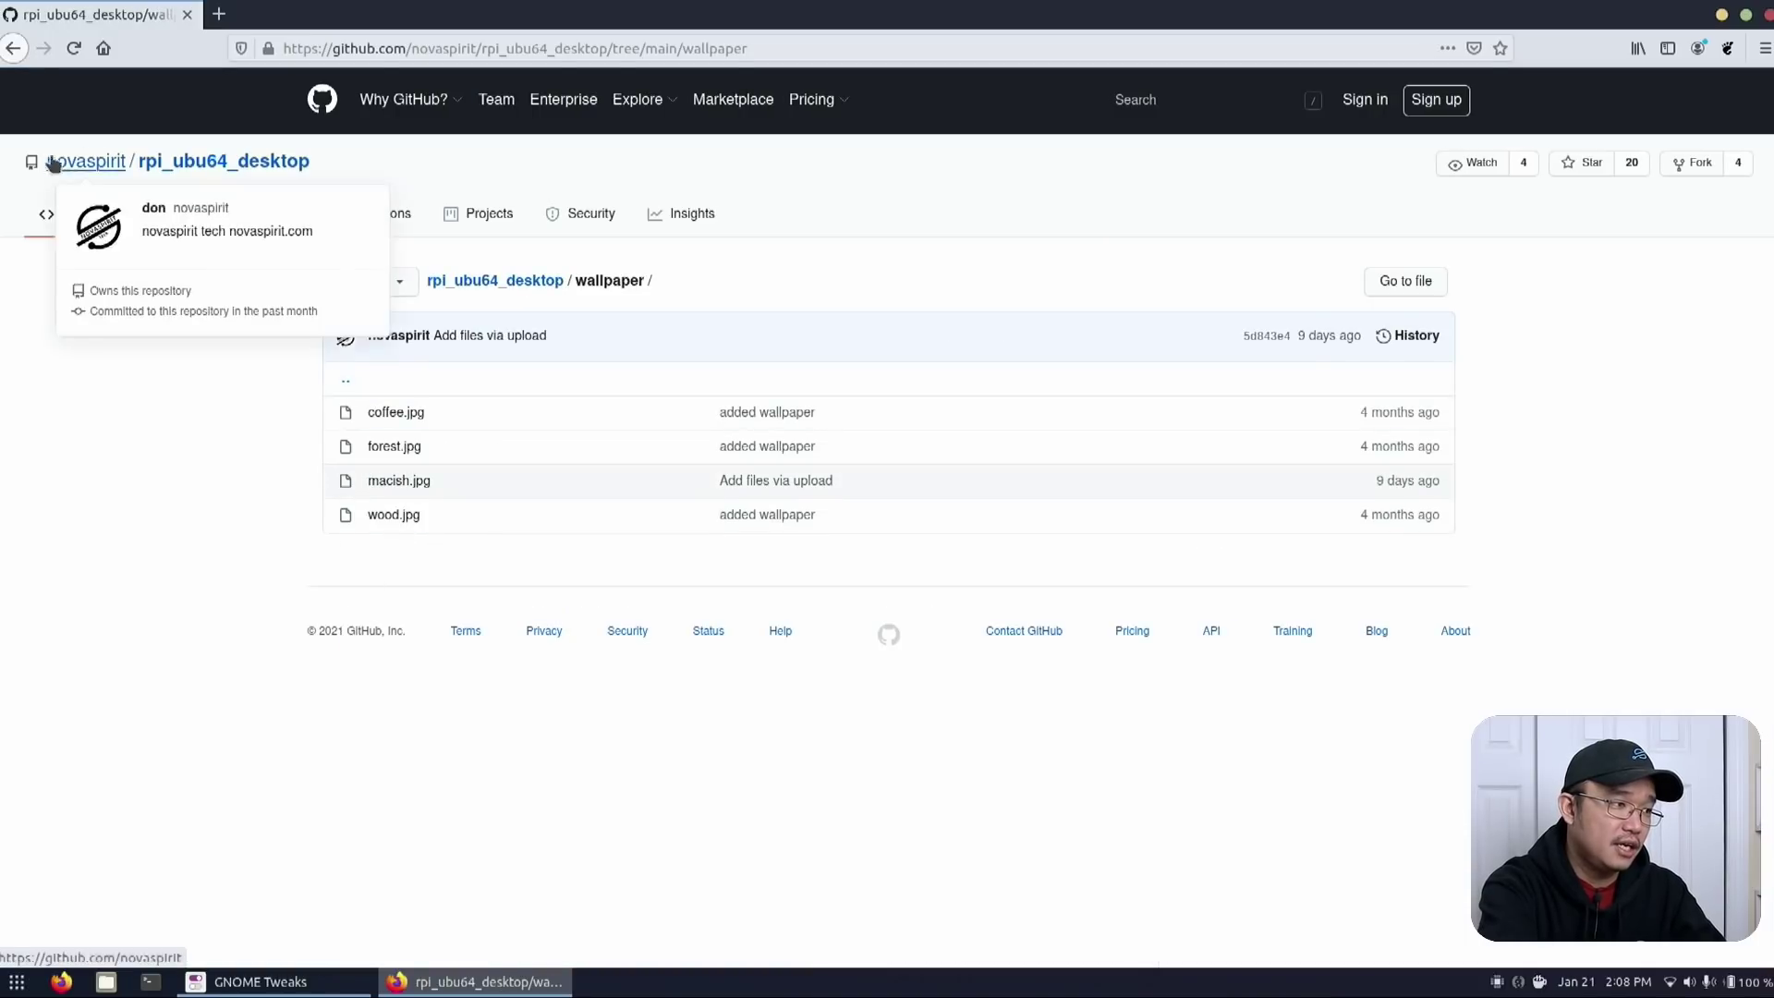
click(16, 48)
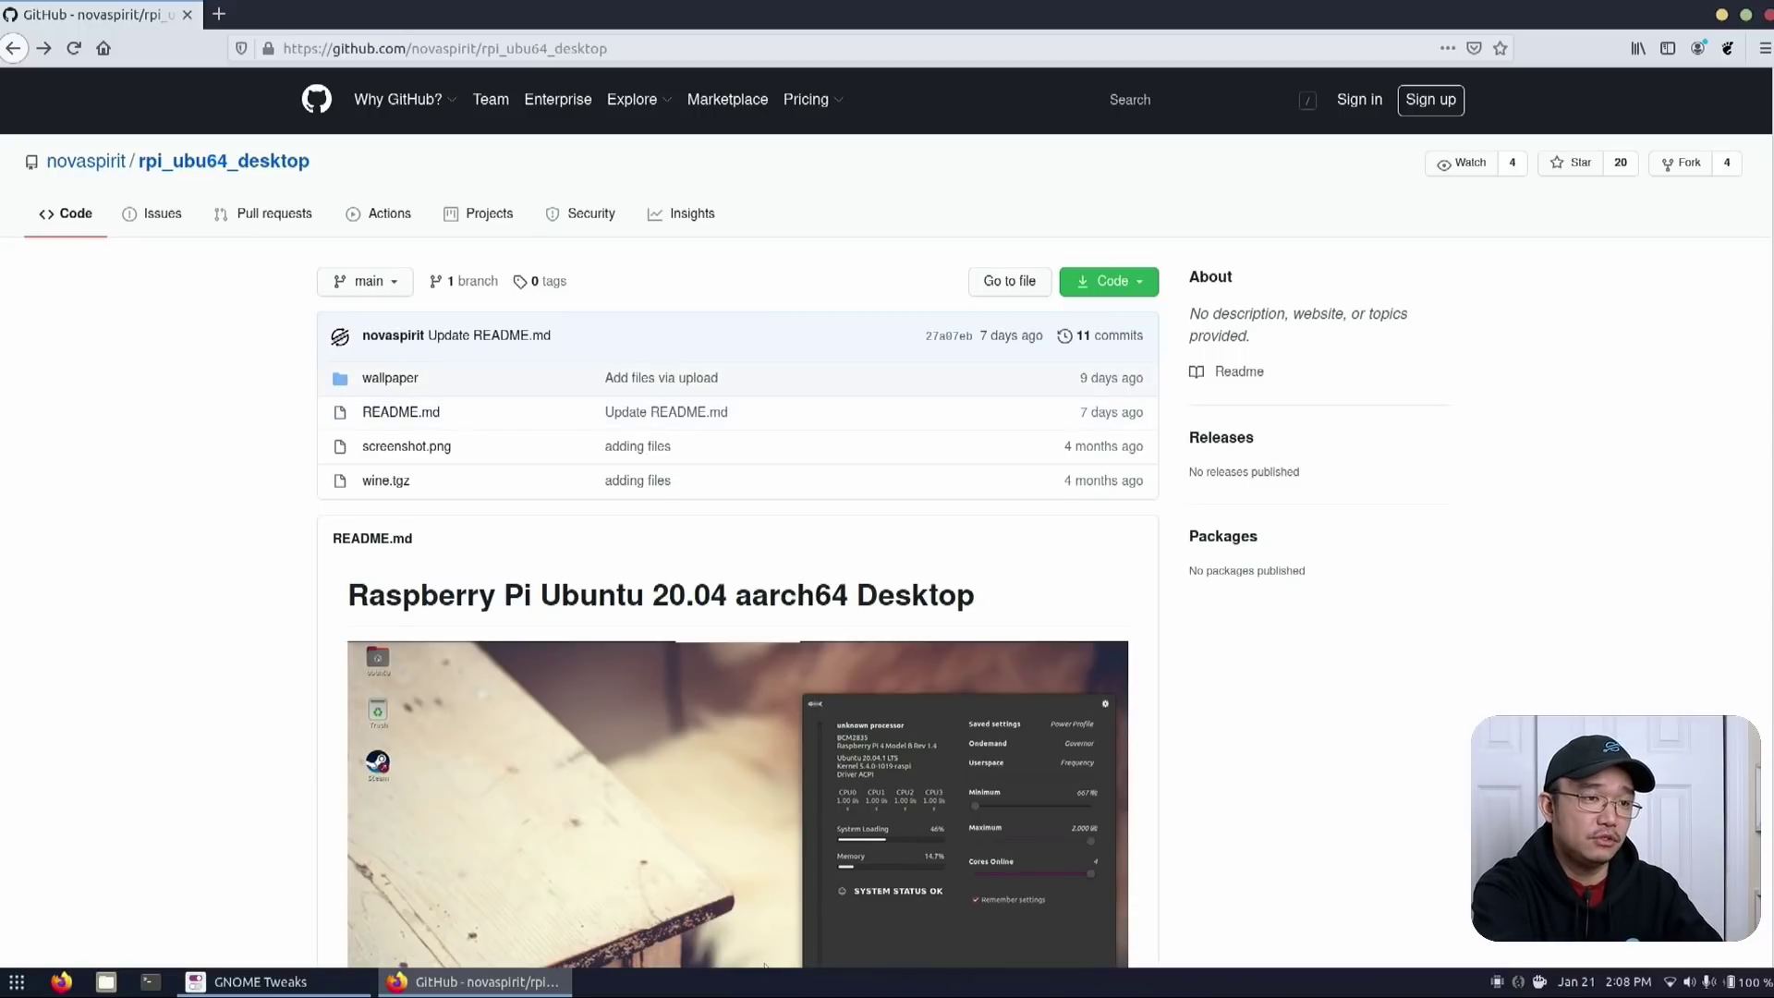
click(1725, 15)
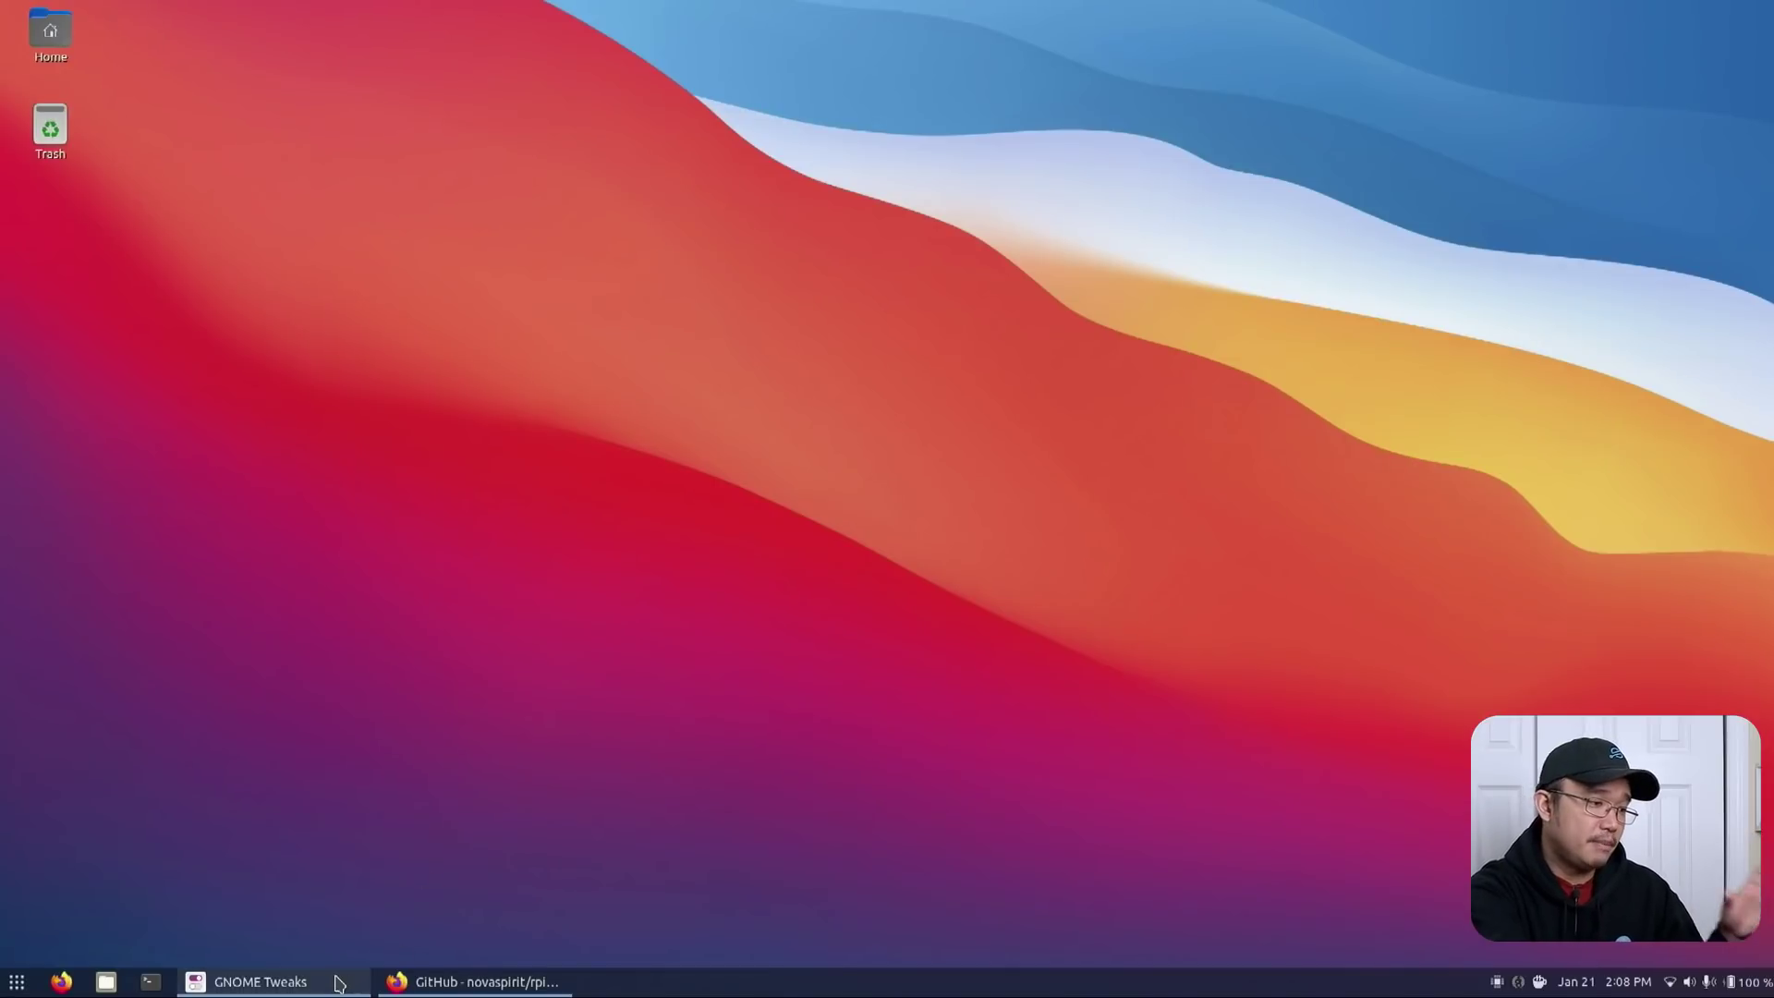
Step: Bring back the Tweaks Appearance window, open a Home folder window, and position both lower on screen
click(258, 982)
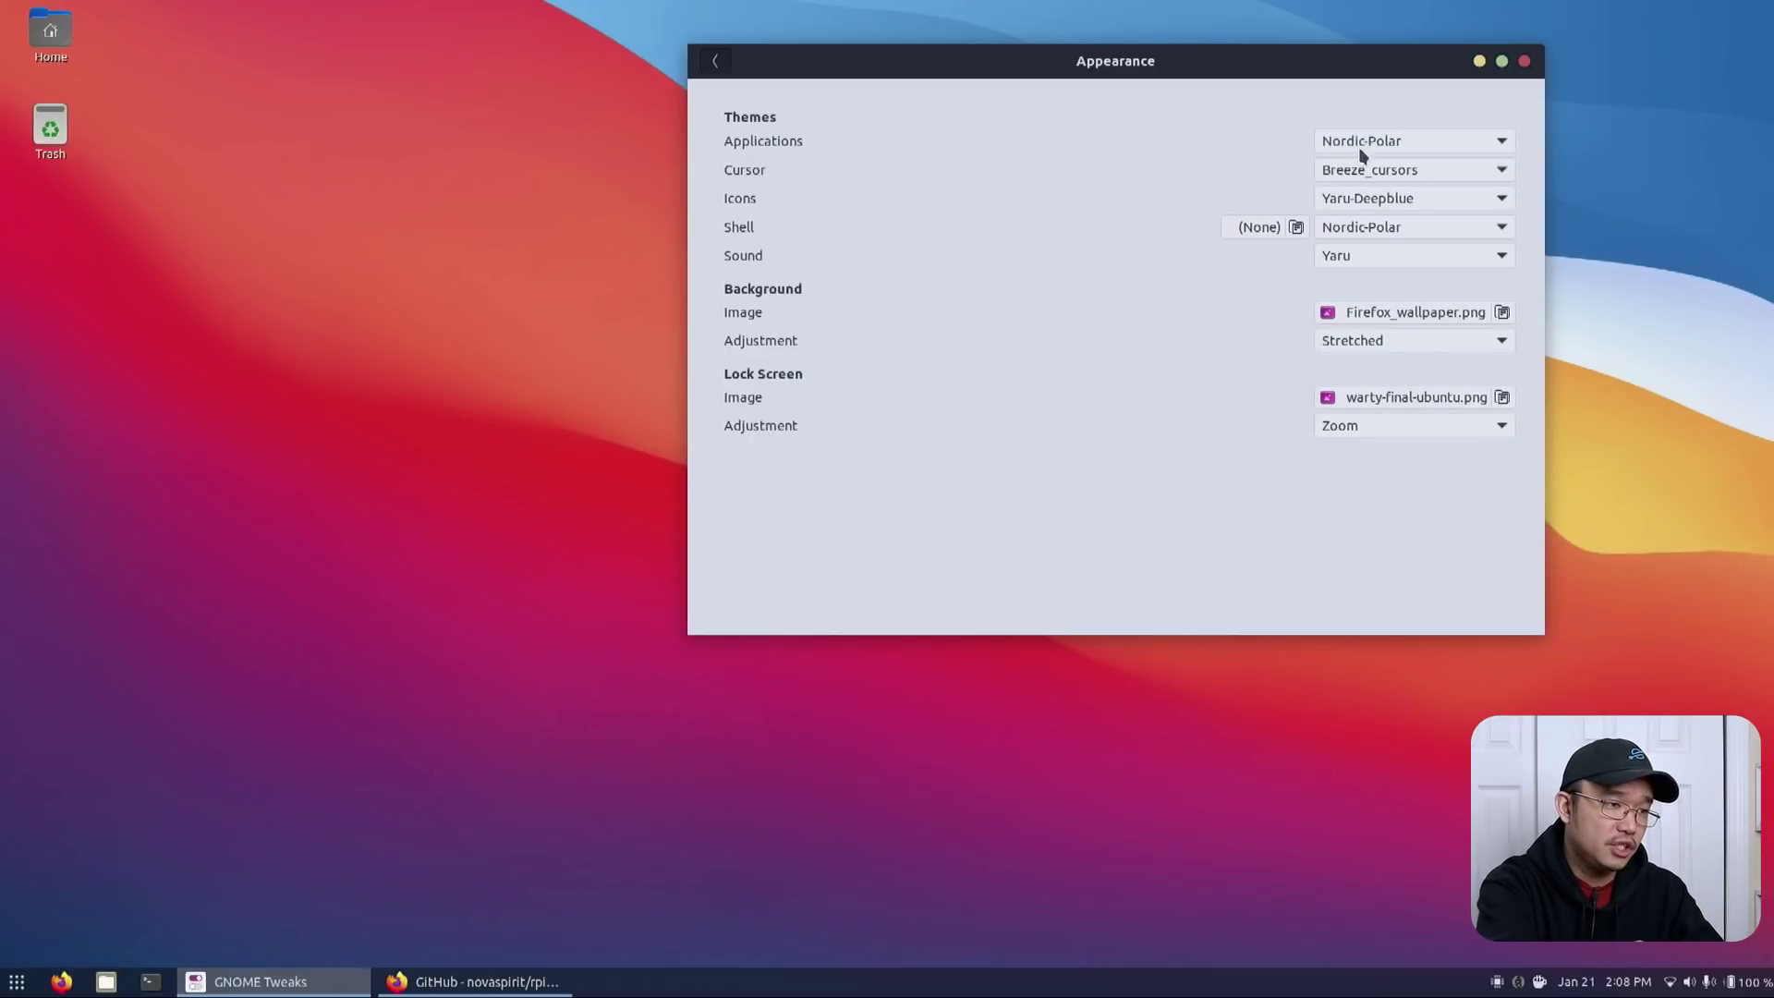
click(106, 981)
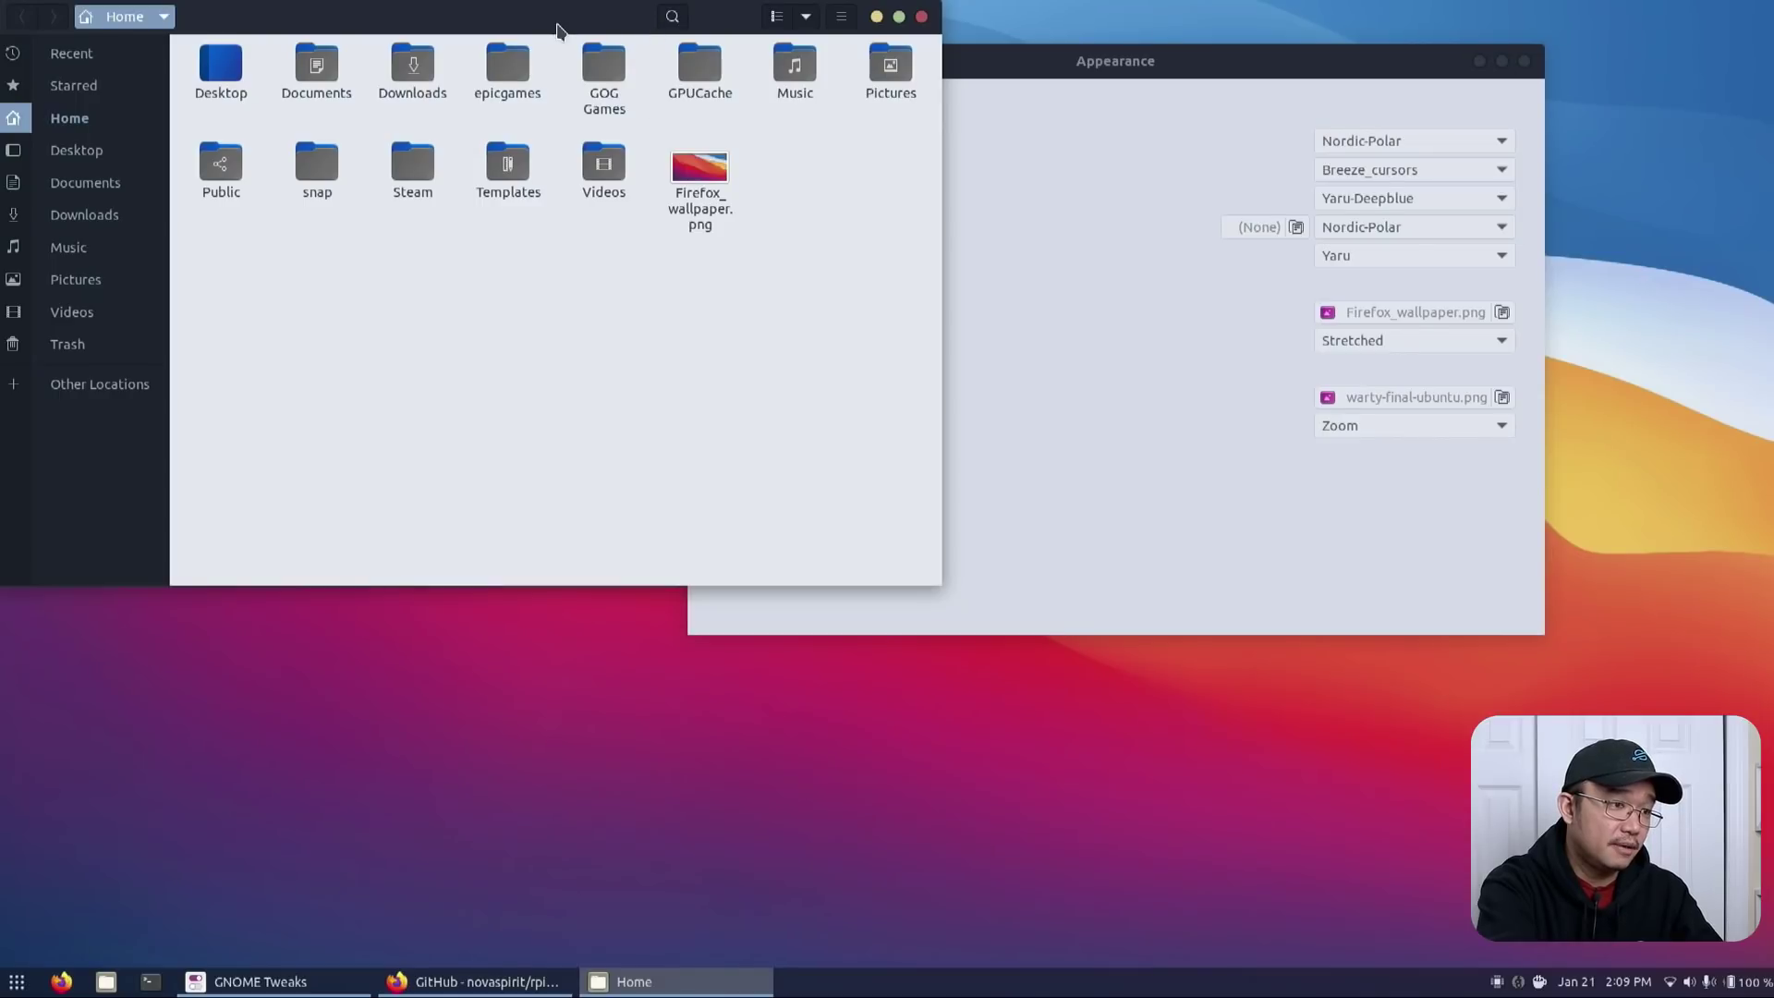
drag(558, 31, 628, 323)
click(1102, 405)
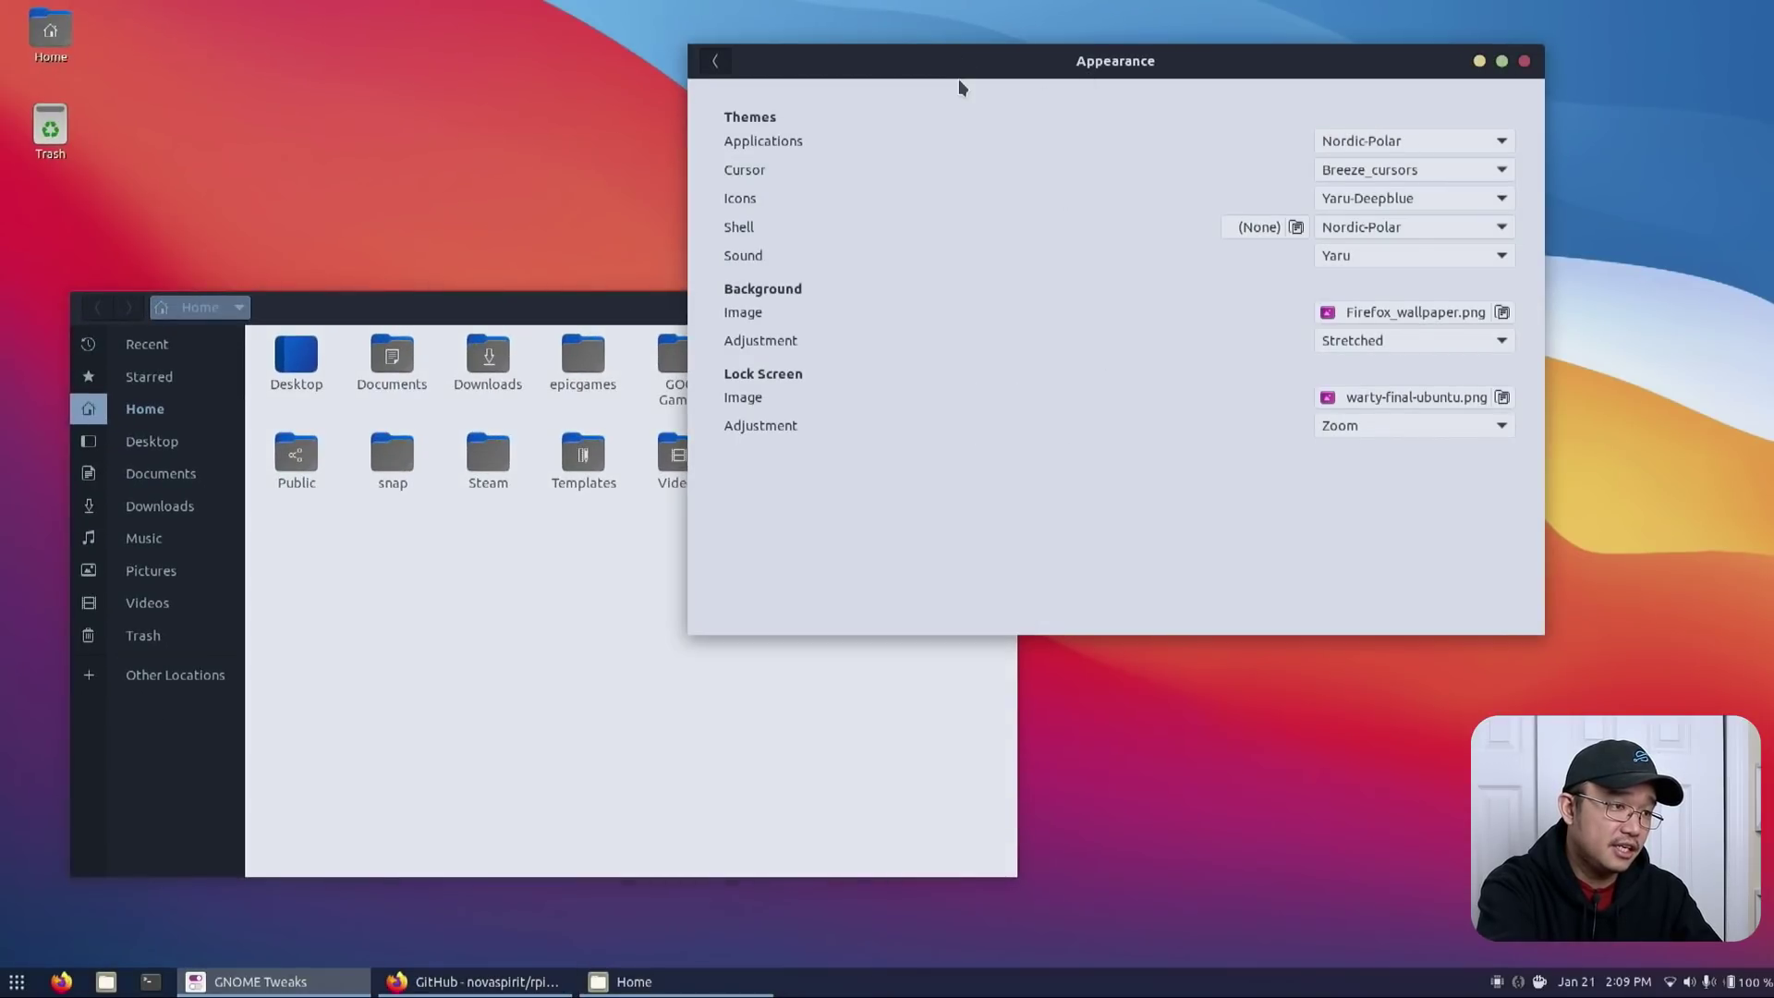
drag(988, 66, 1056, 273)
click(583, 558)
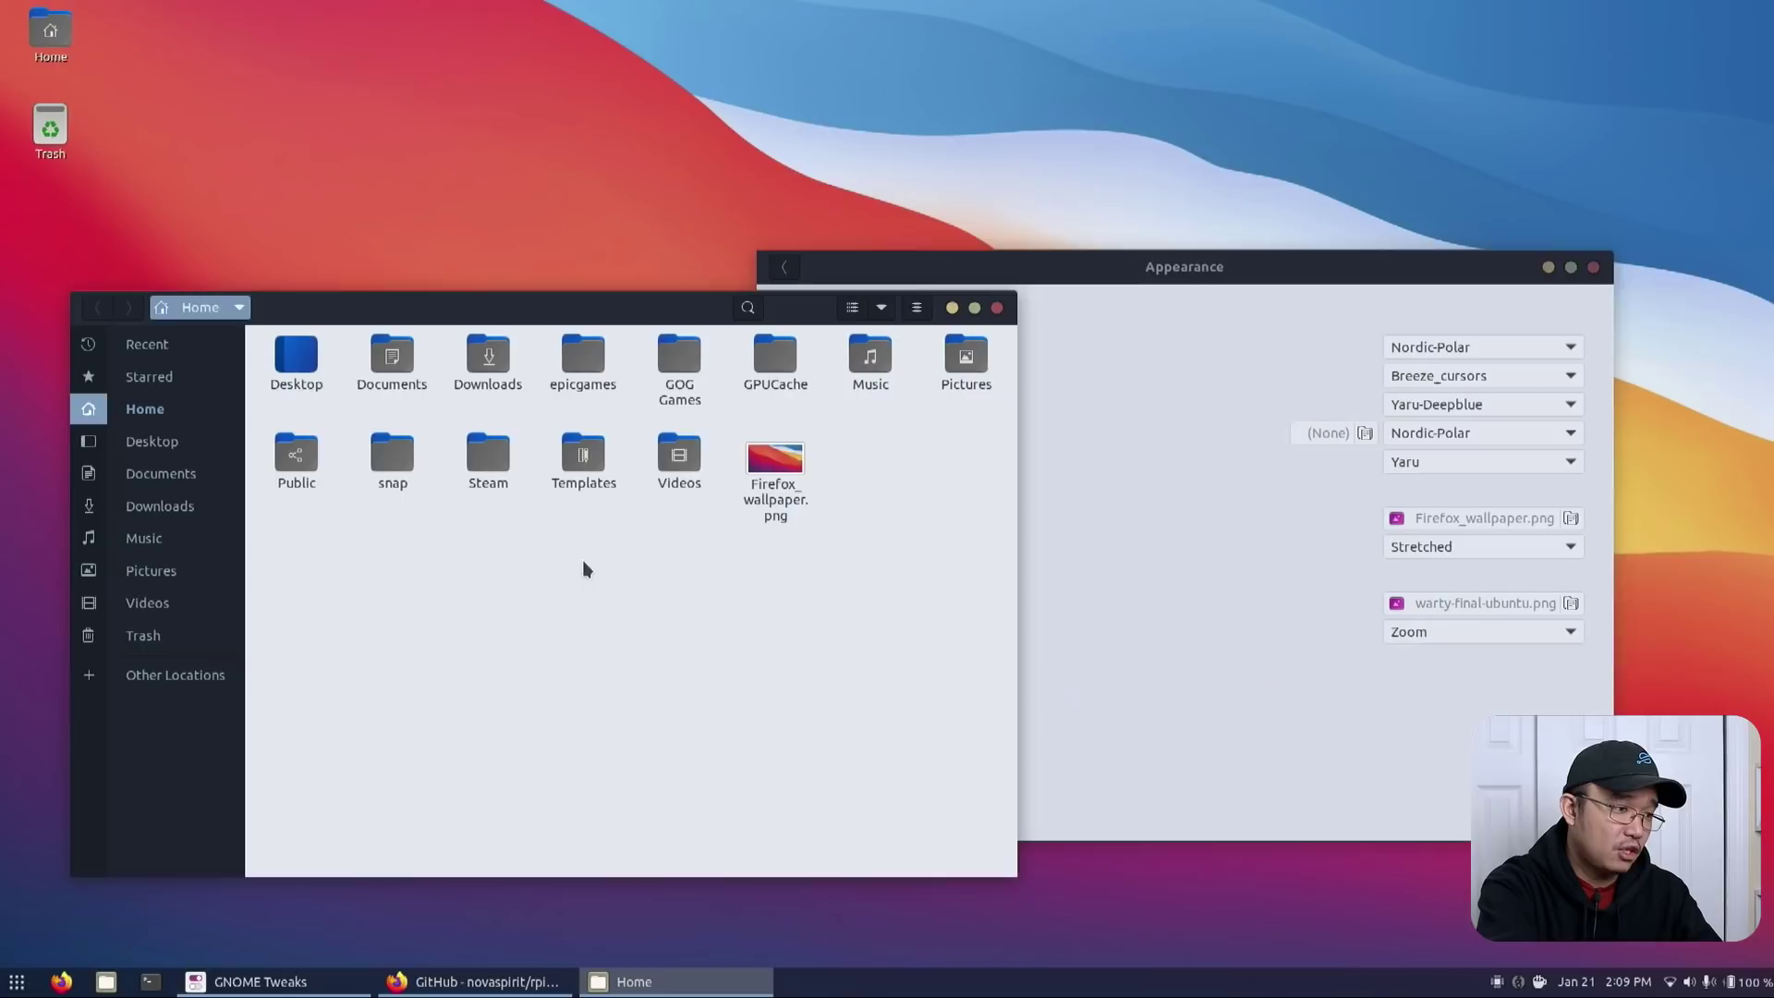
click(1184, 623)
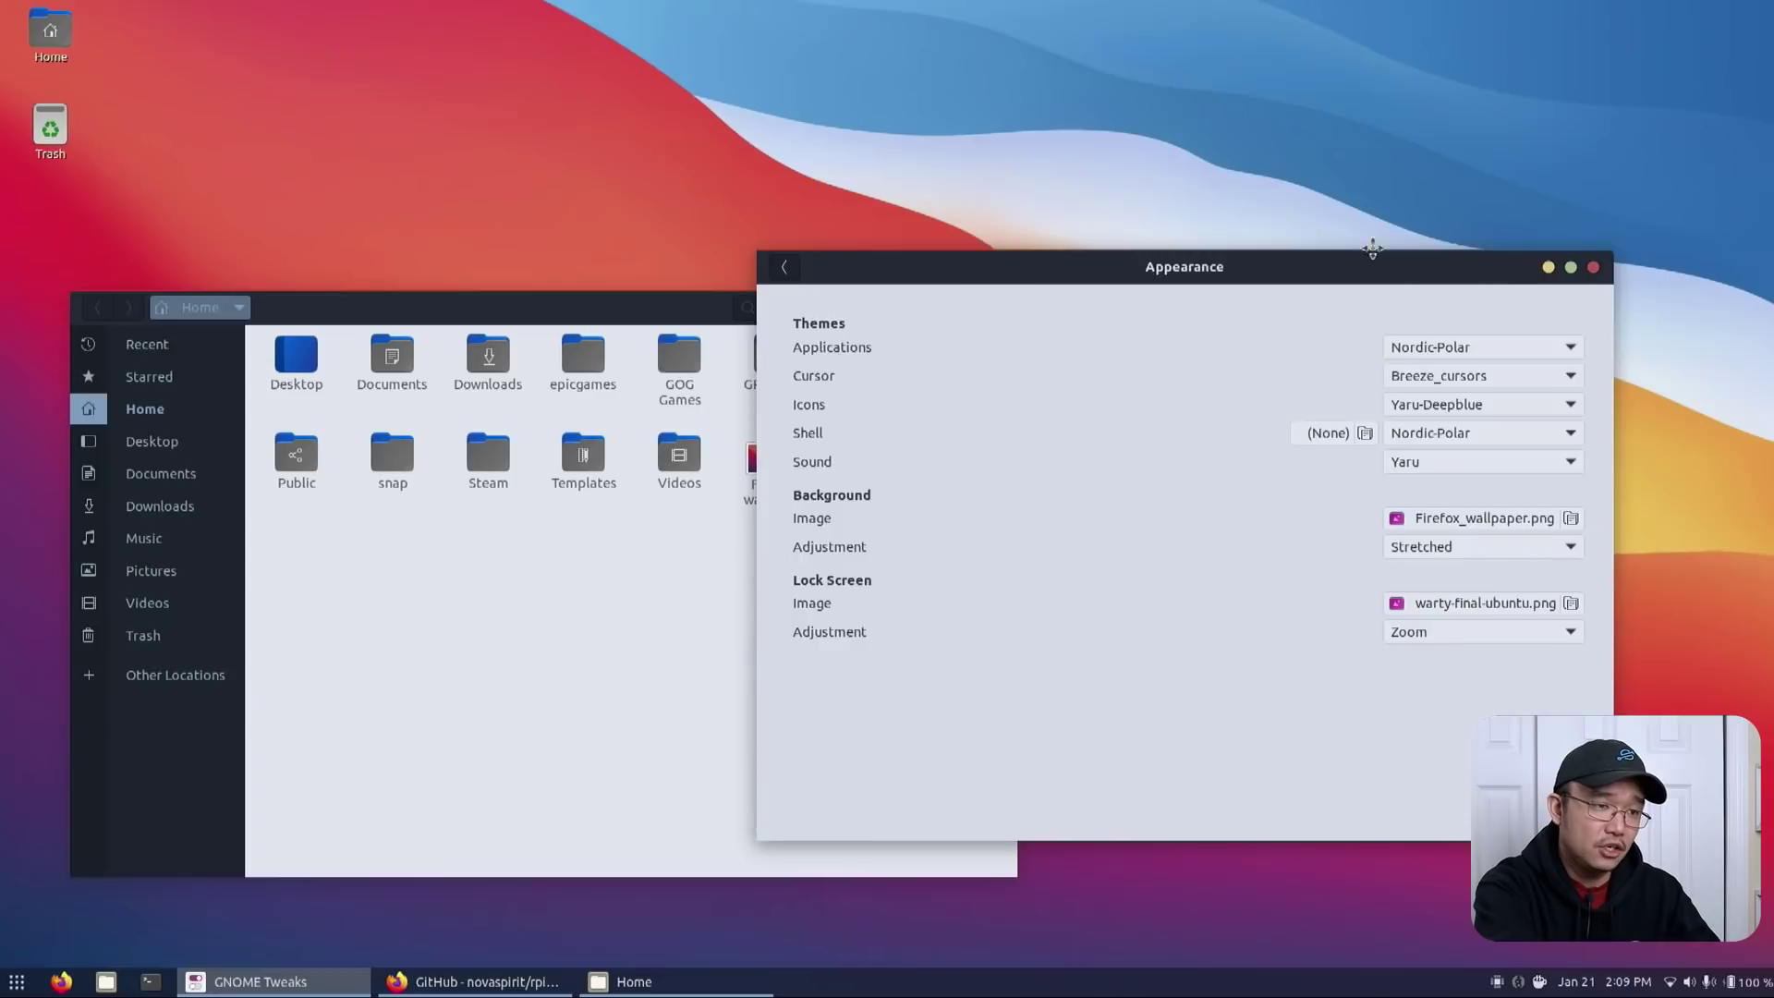
mouse_move(1373, 248)
mouse_down()
mouse_move(1341, 266)
mouse_move(1396, 263)
mouse_up()
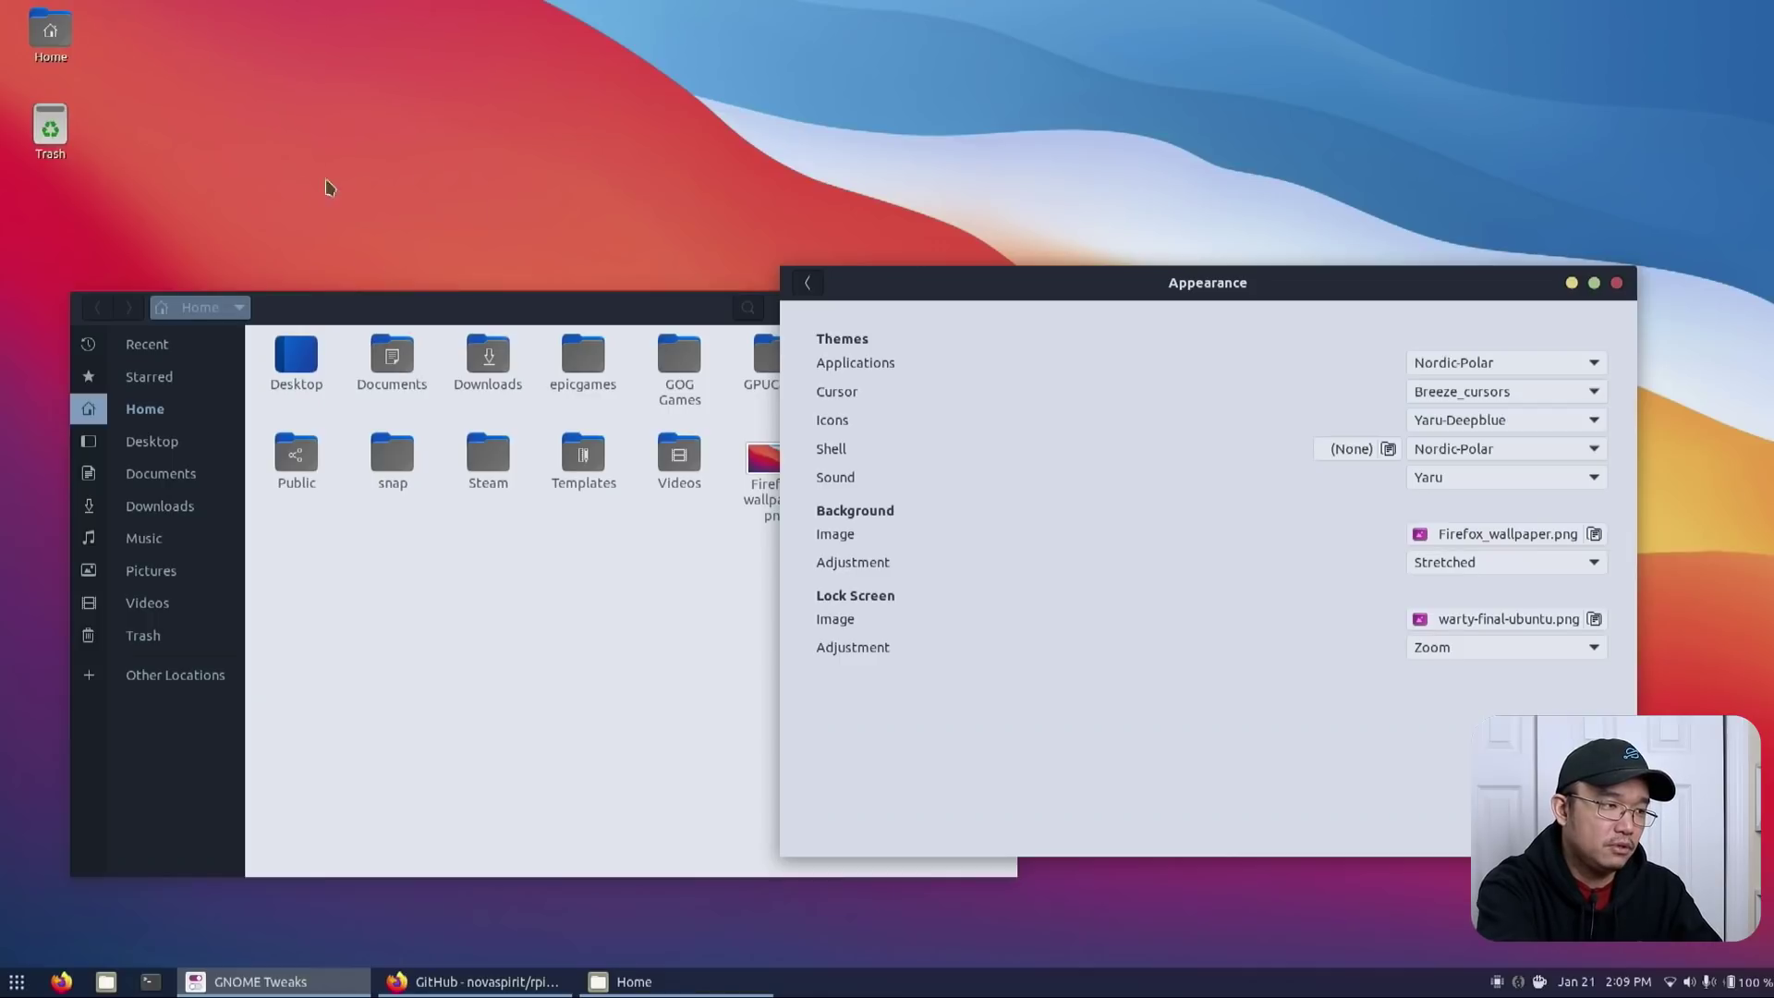
Step: Move the Files window to the left beside Tweaks and show the icon theme list
click(388, 305)
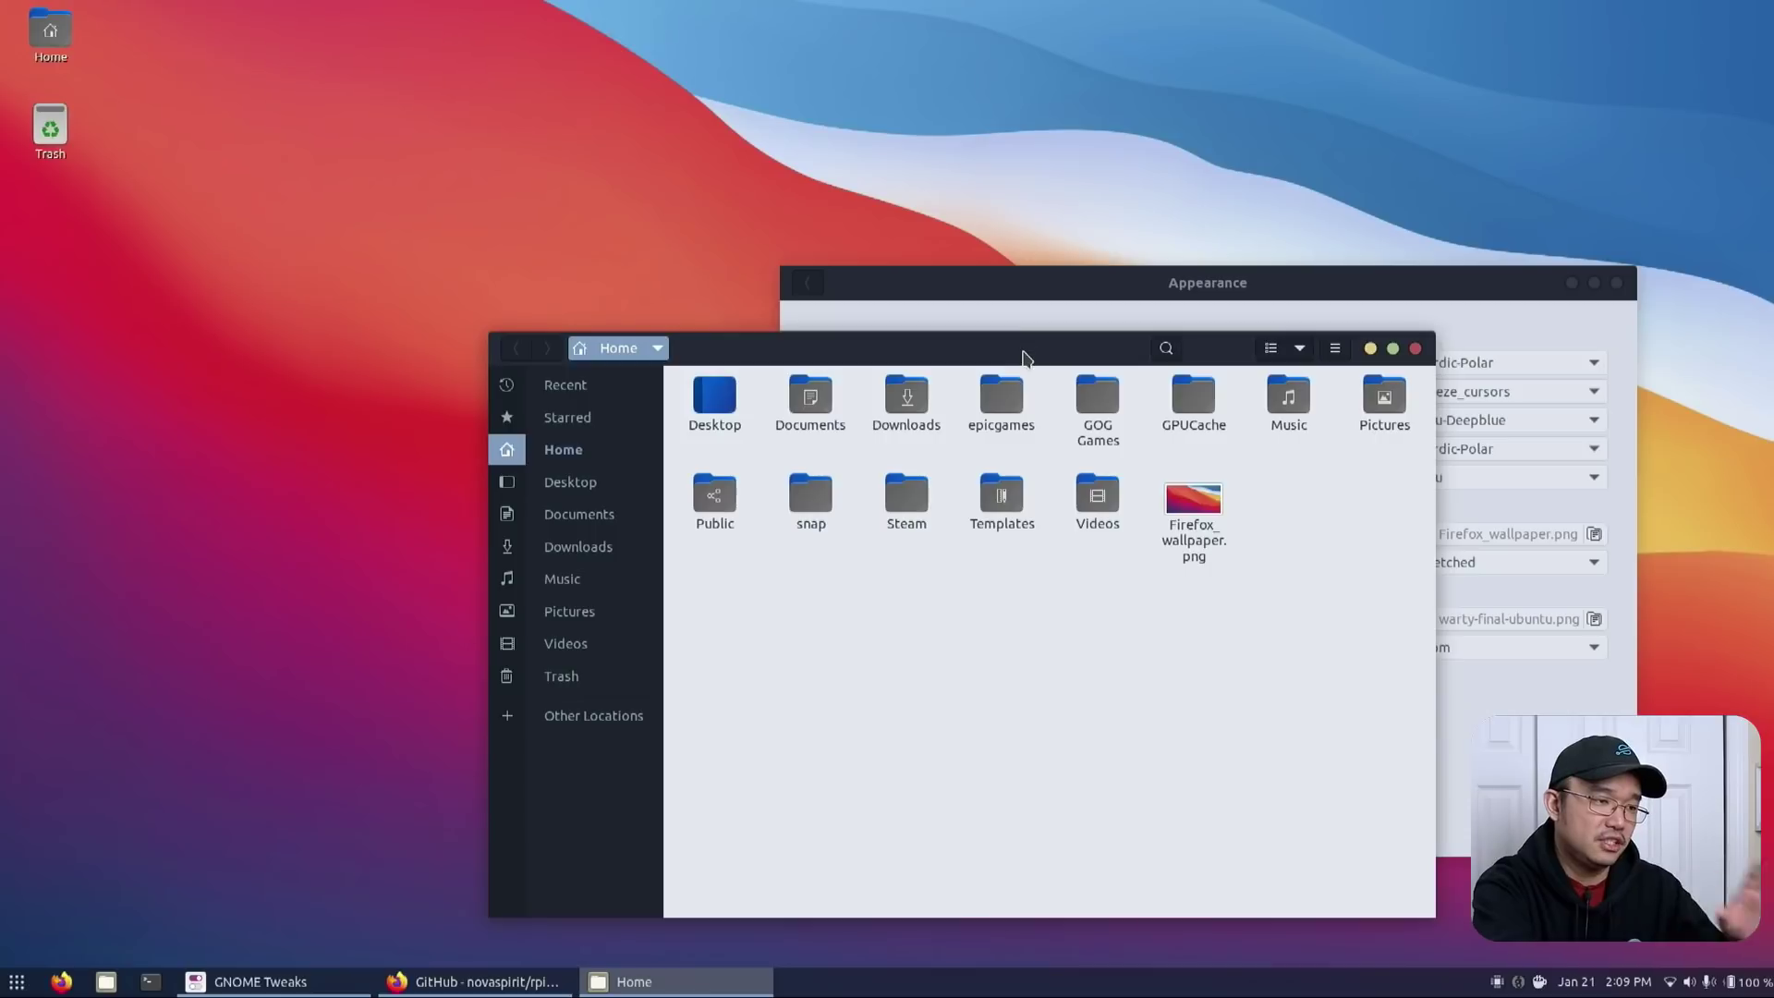
drag(1023, 355, 598, 344)
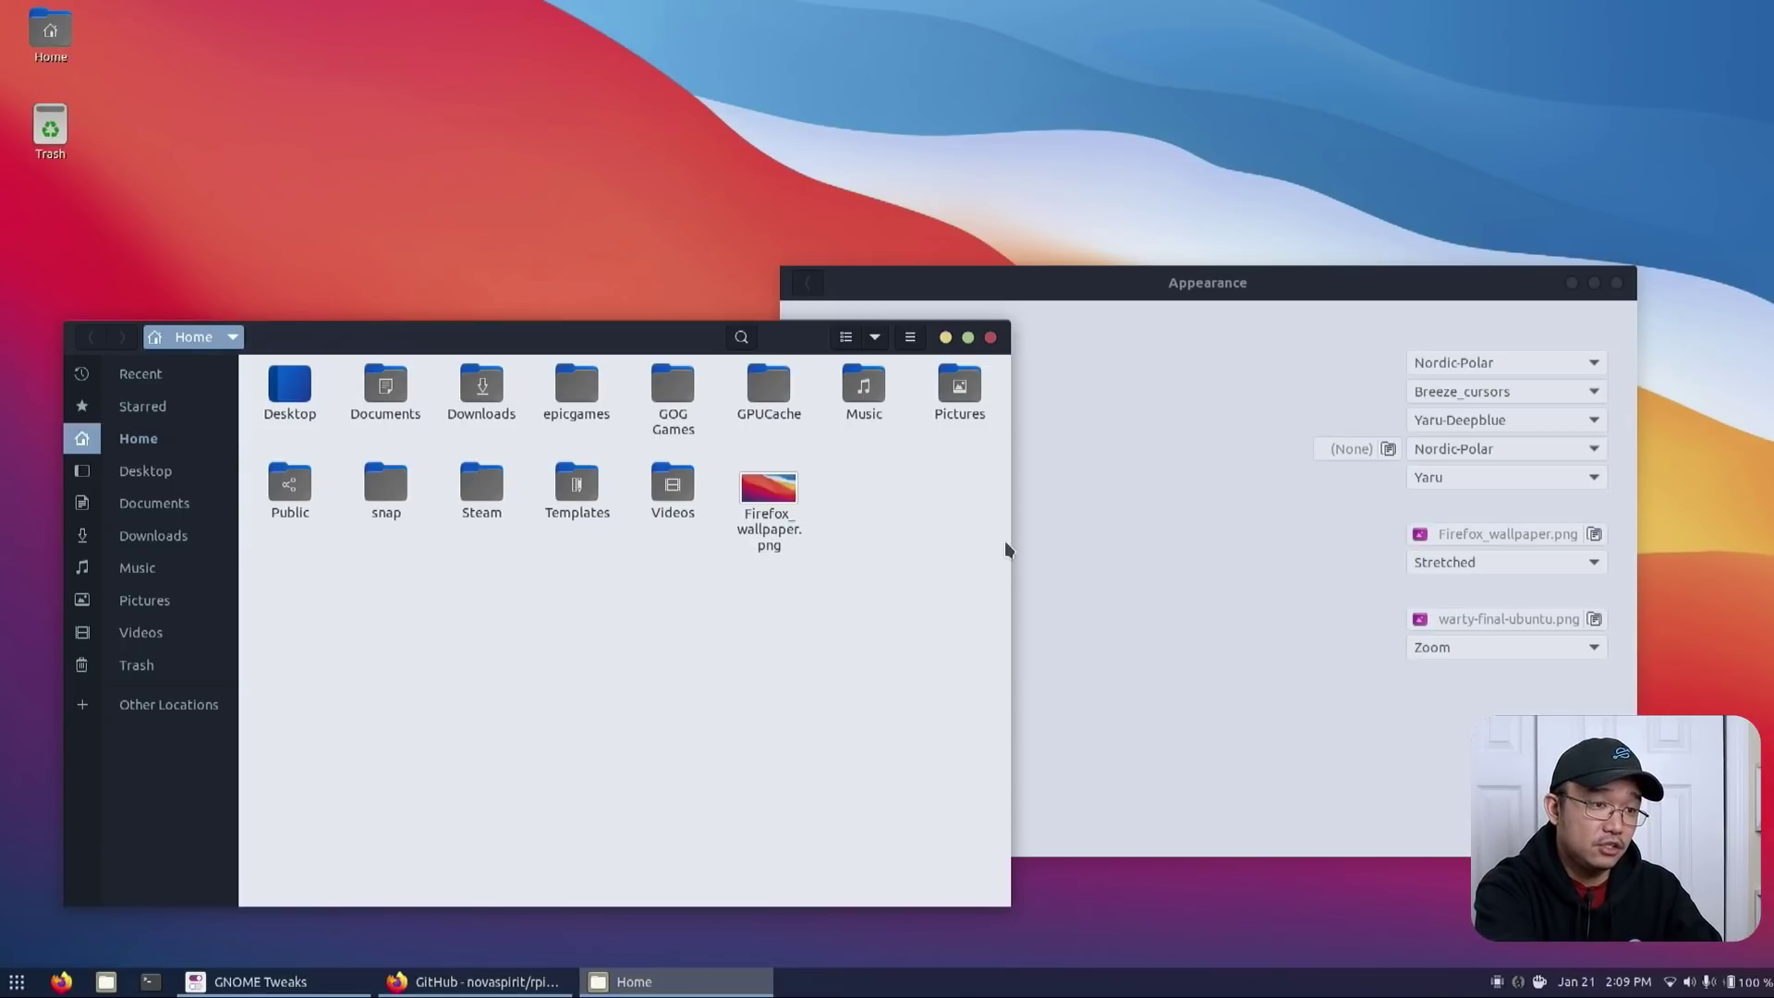
click(1486, 427)
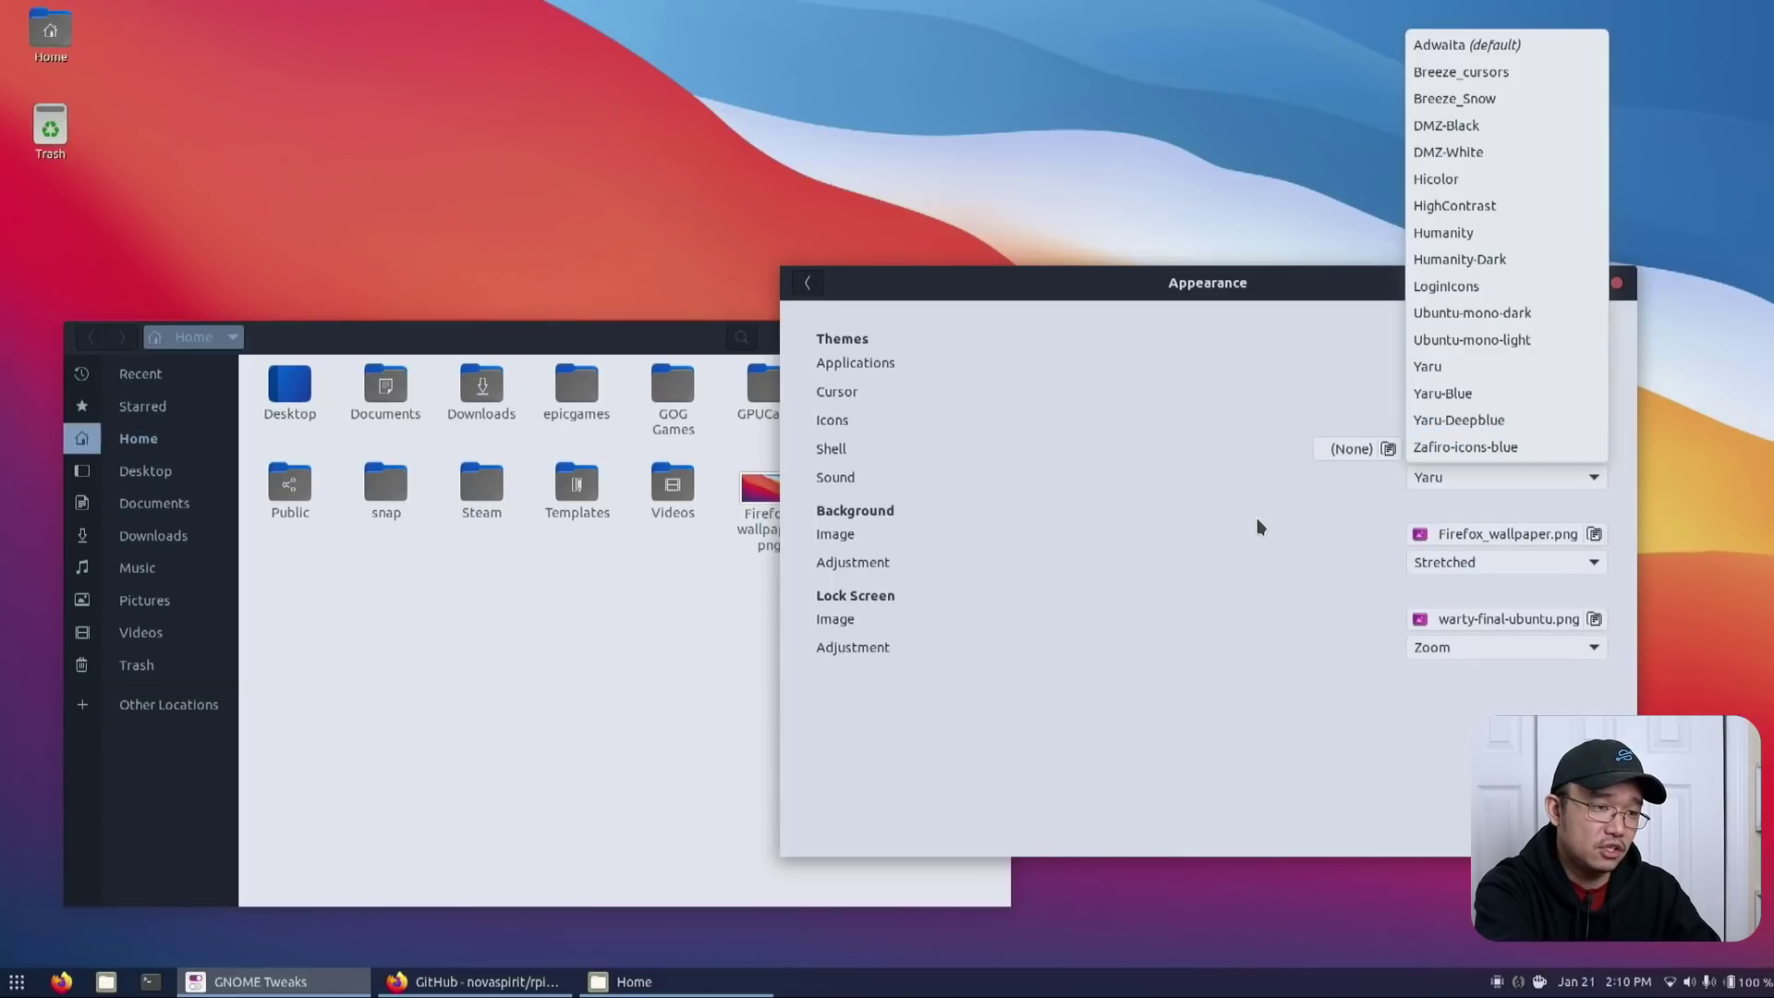
click(1442, 393)
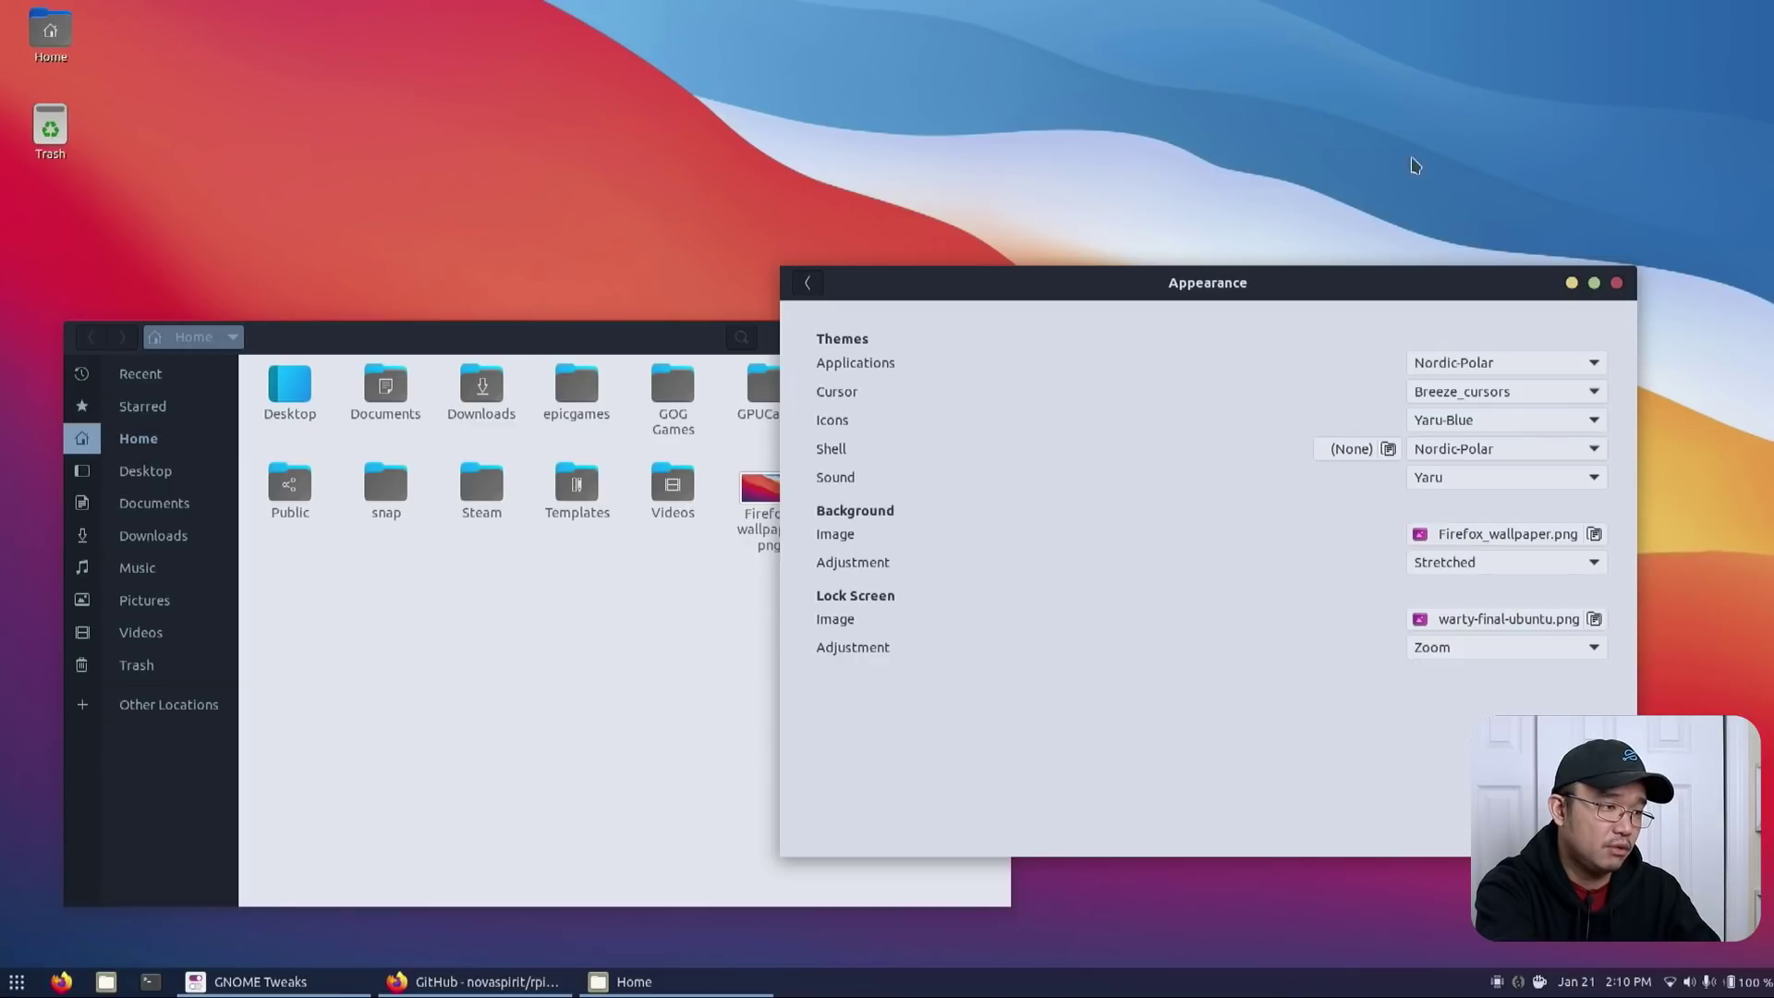
click(412, 573)
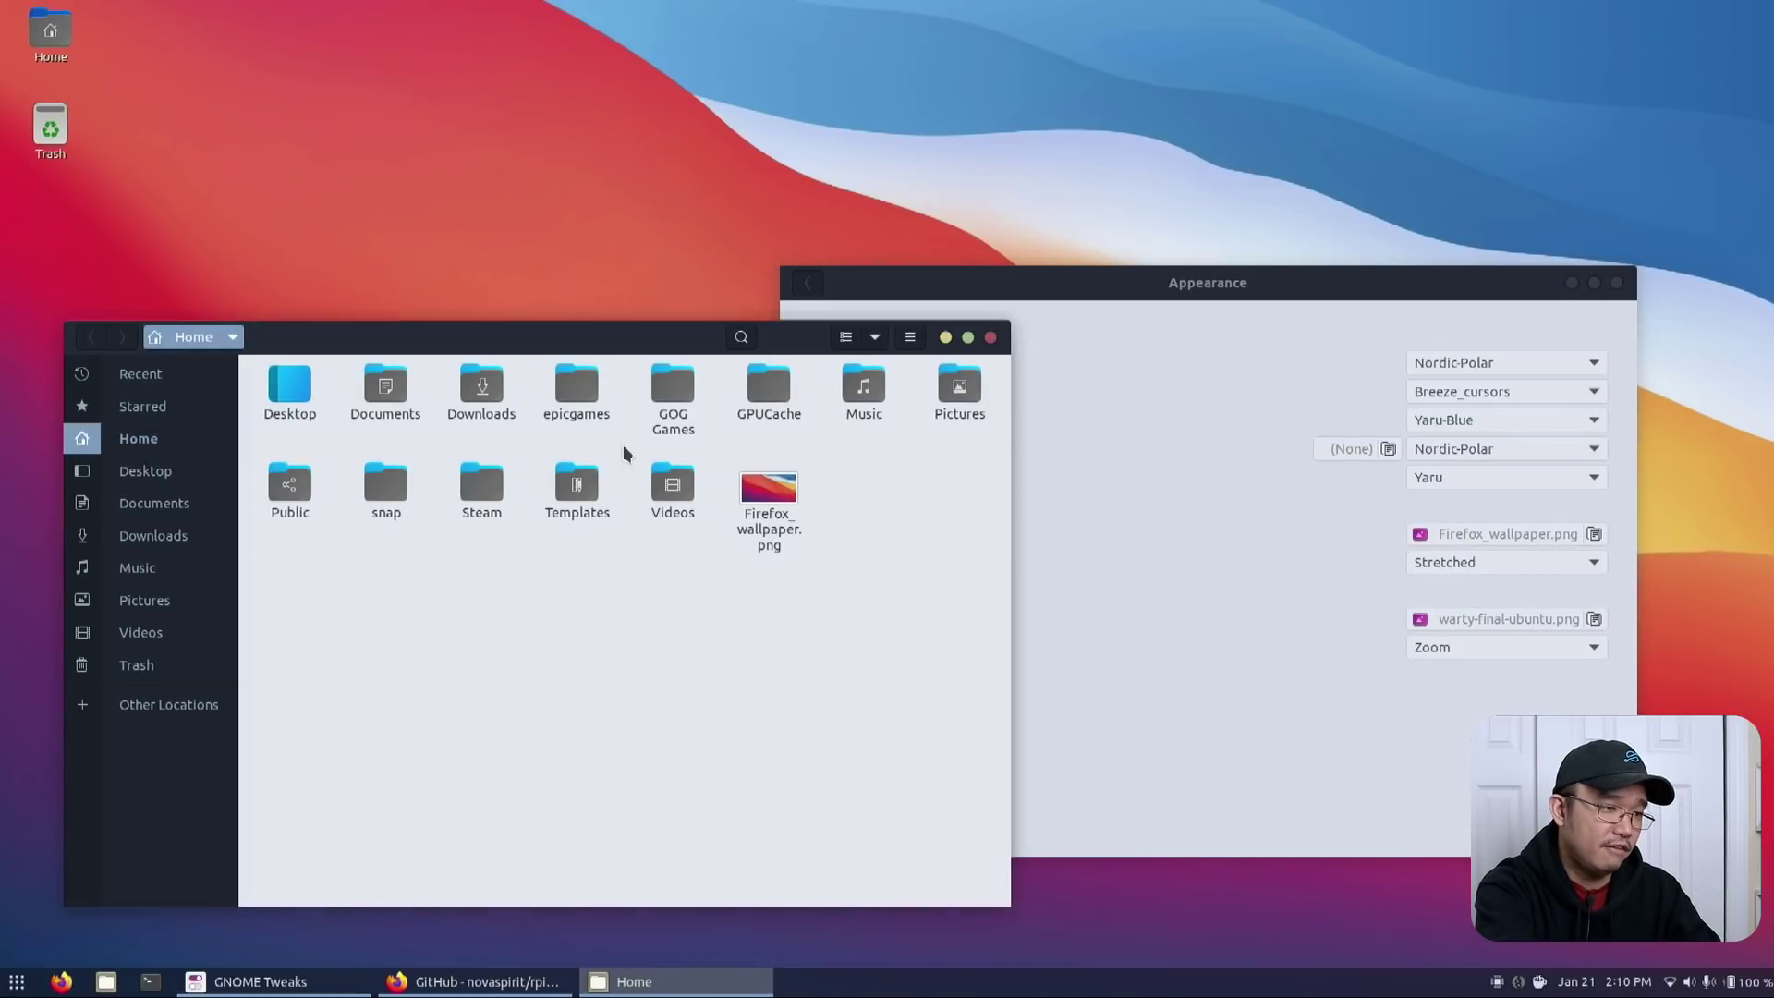
click(1474, 422)
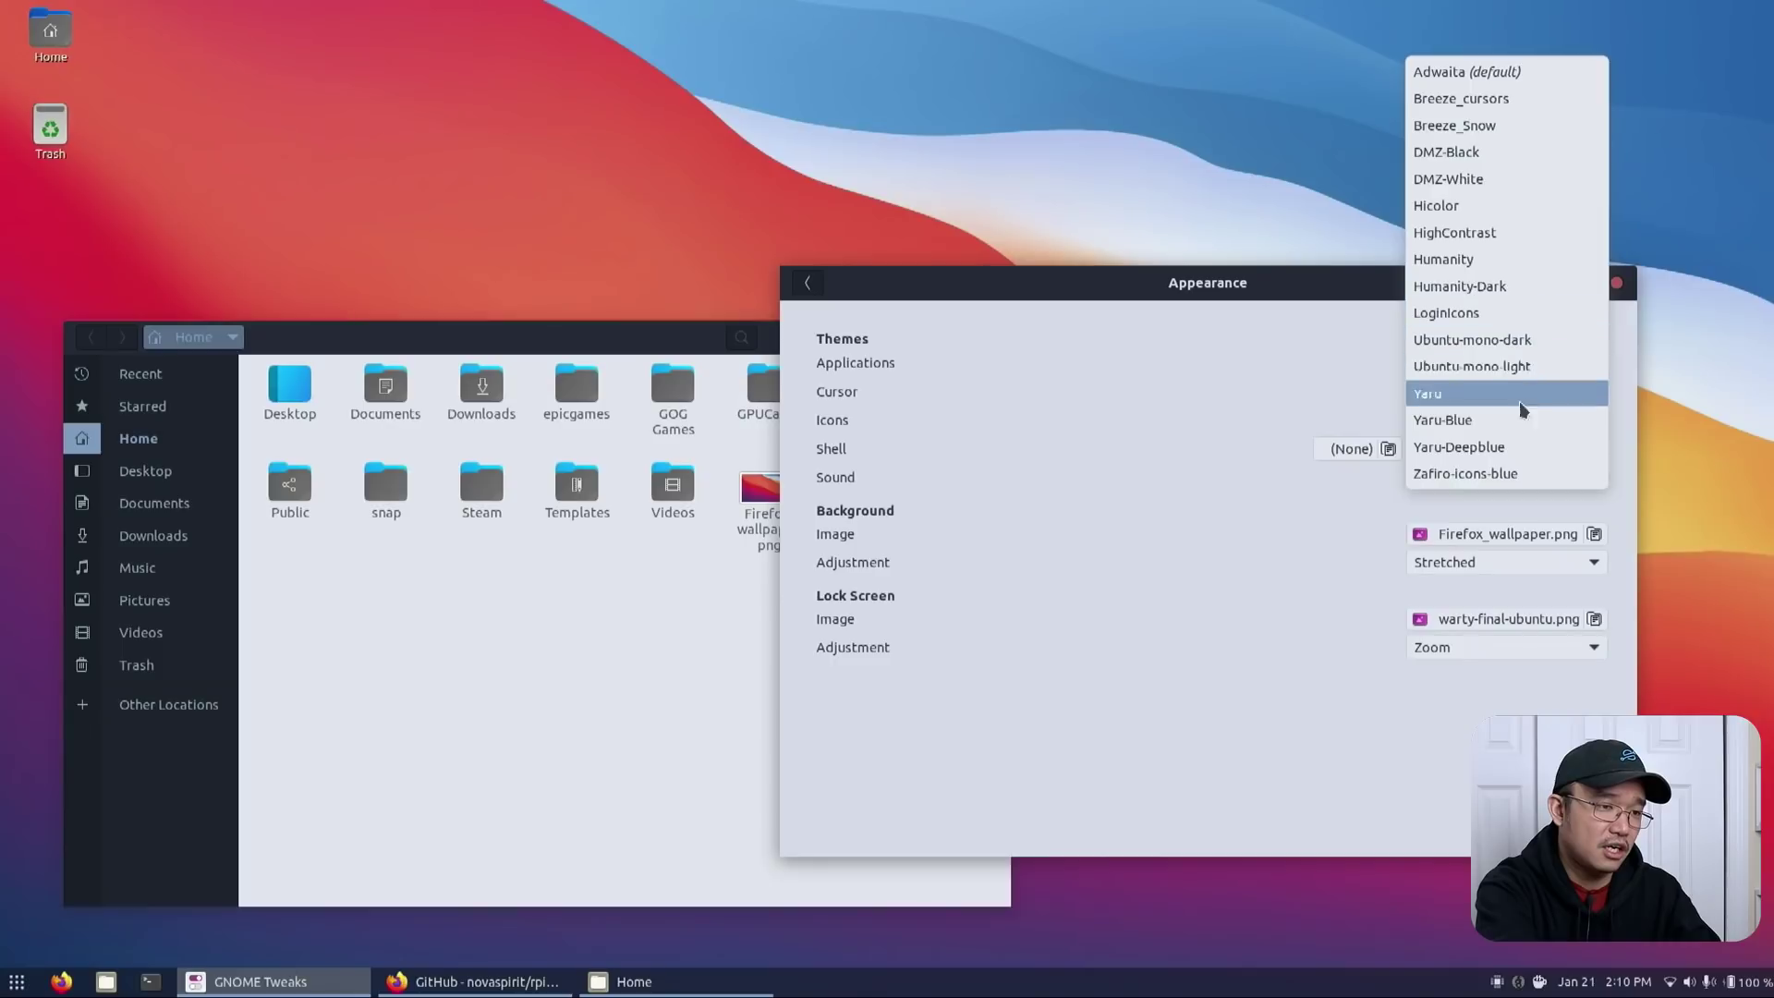
click(1479, 446)
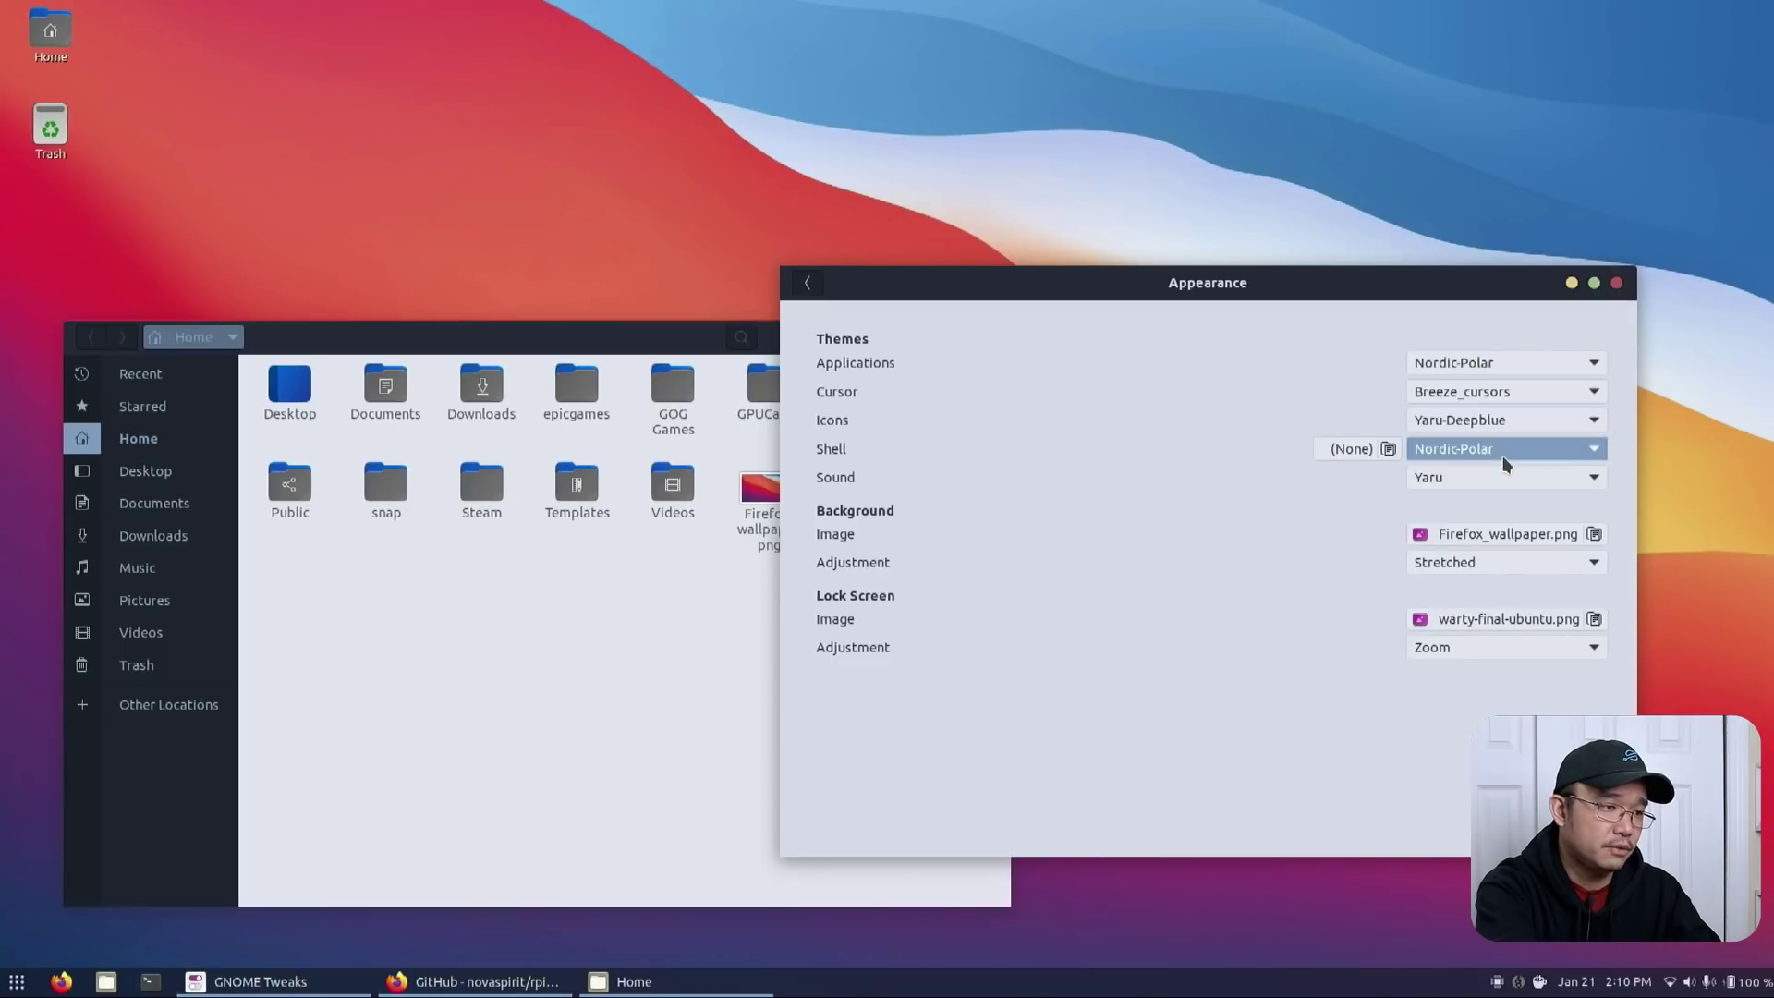
right_click(974, 989)
Step: Dismiss the panel menu and close the Home and Tweaks Appearance windows
click(972, 989)
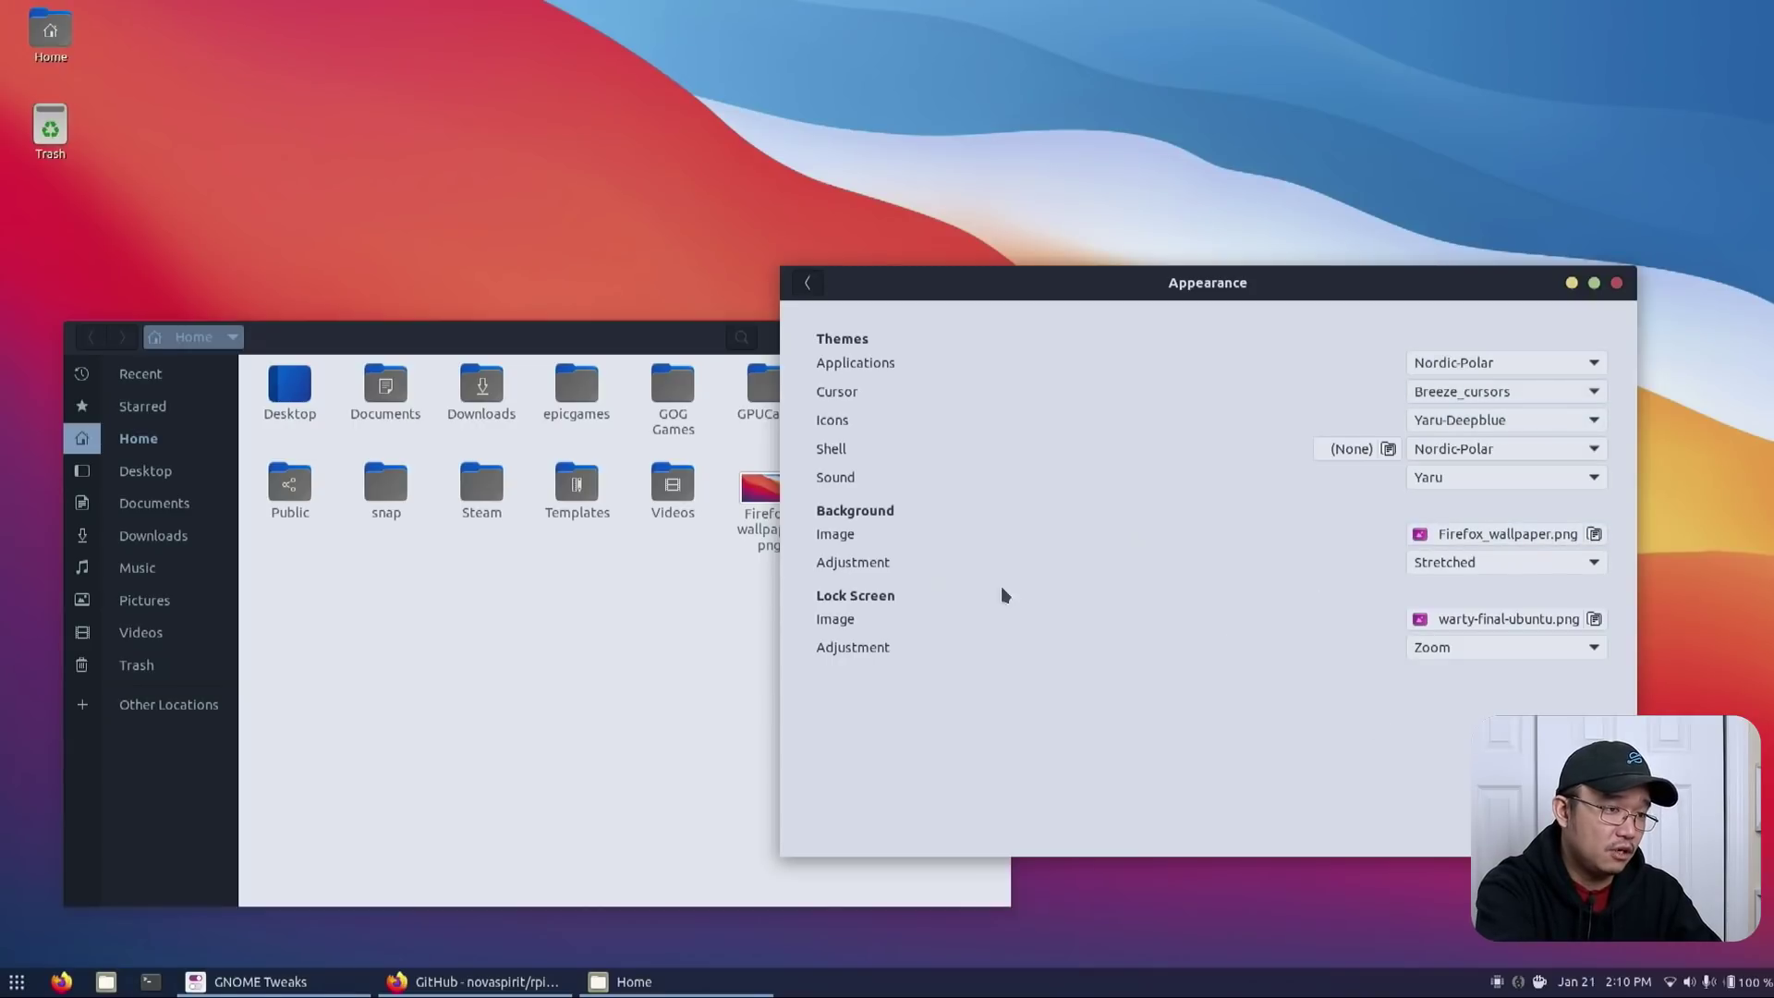
key(alt+Tab)
click(998, 334)
click(1617, 283)
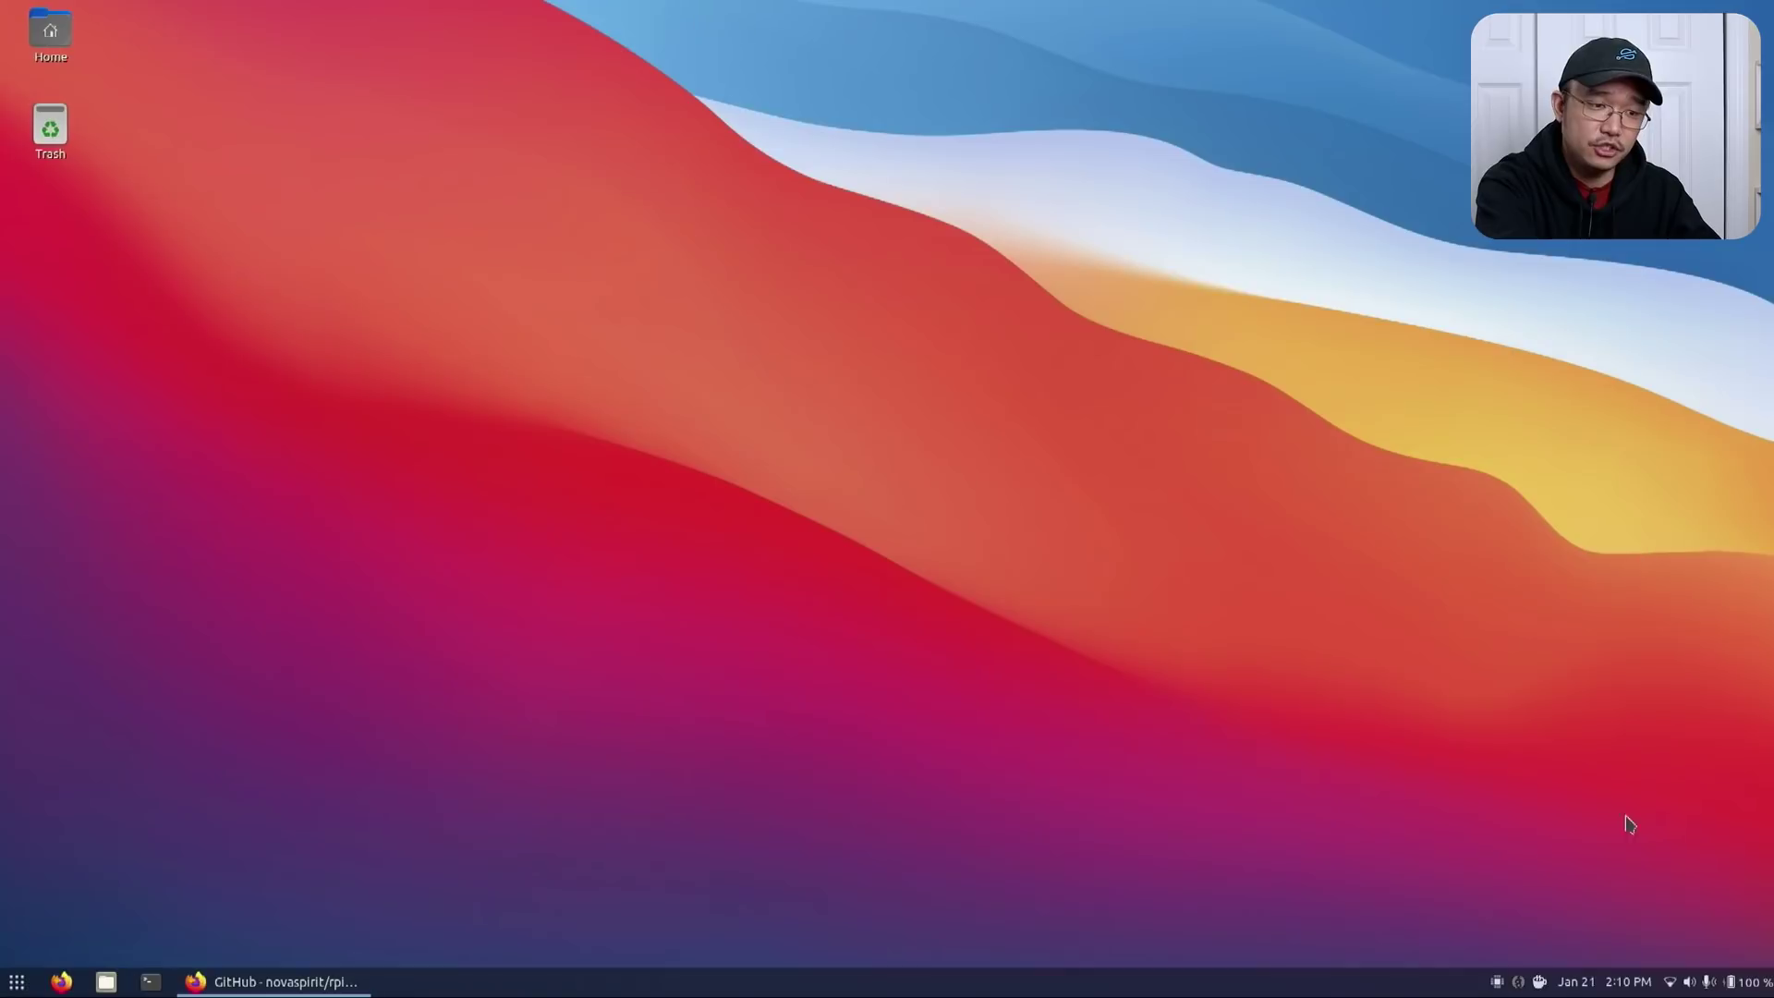
Step: Look through the sound/network status, calendar, and WireGuard tray menus
click(1738, 981)
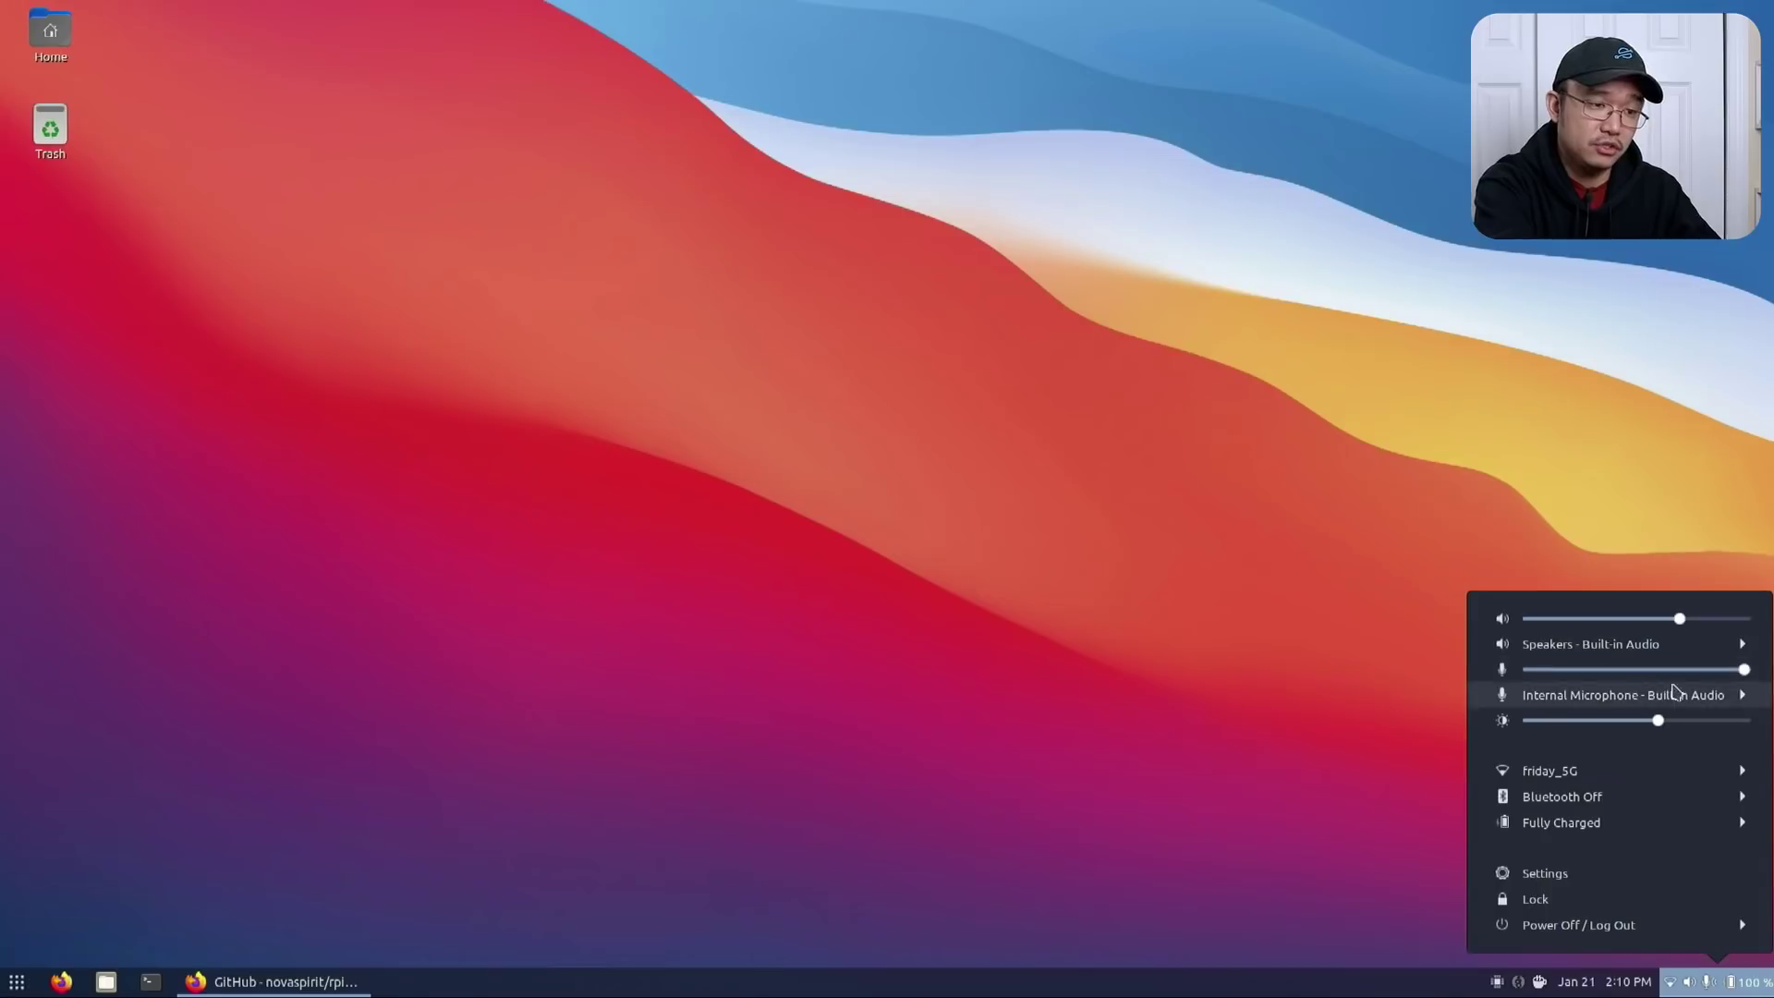
click(1592, 982)
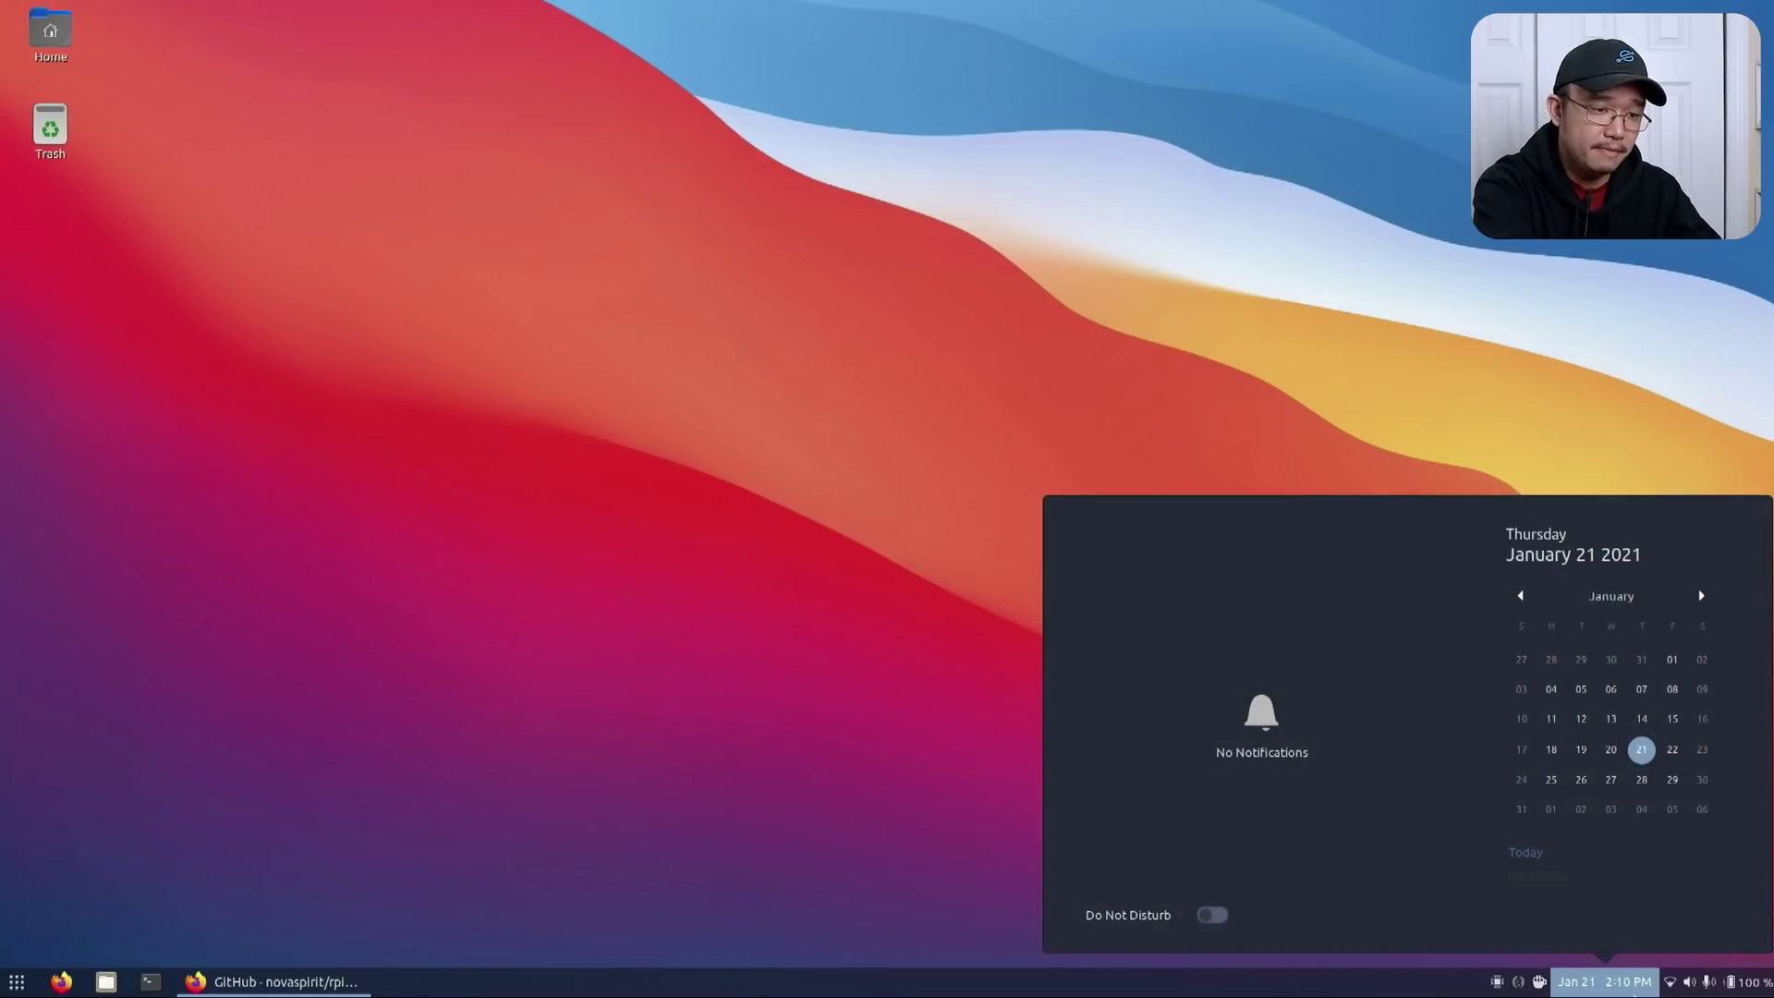
click(1518, 981)
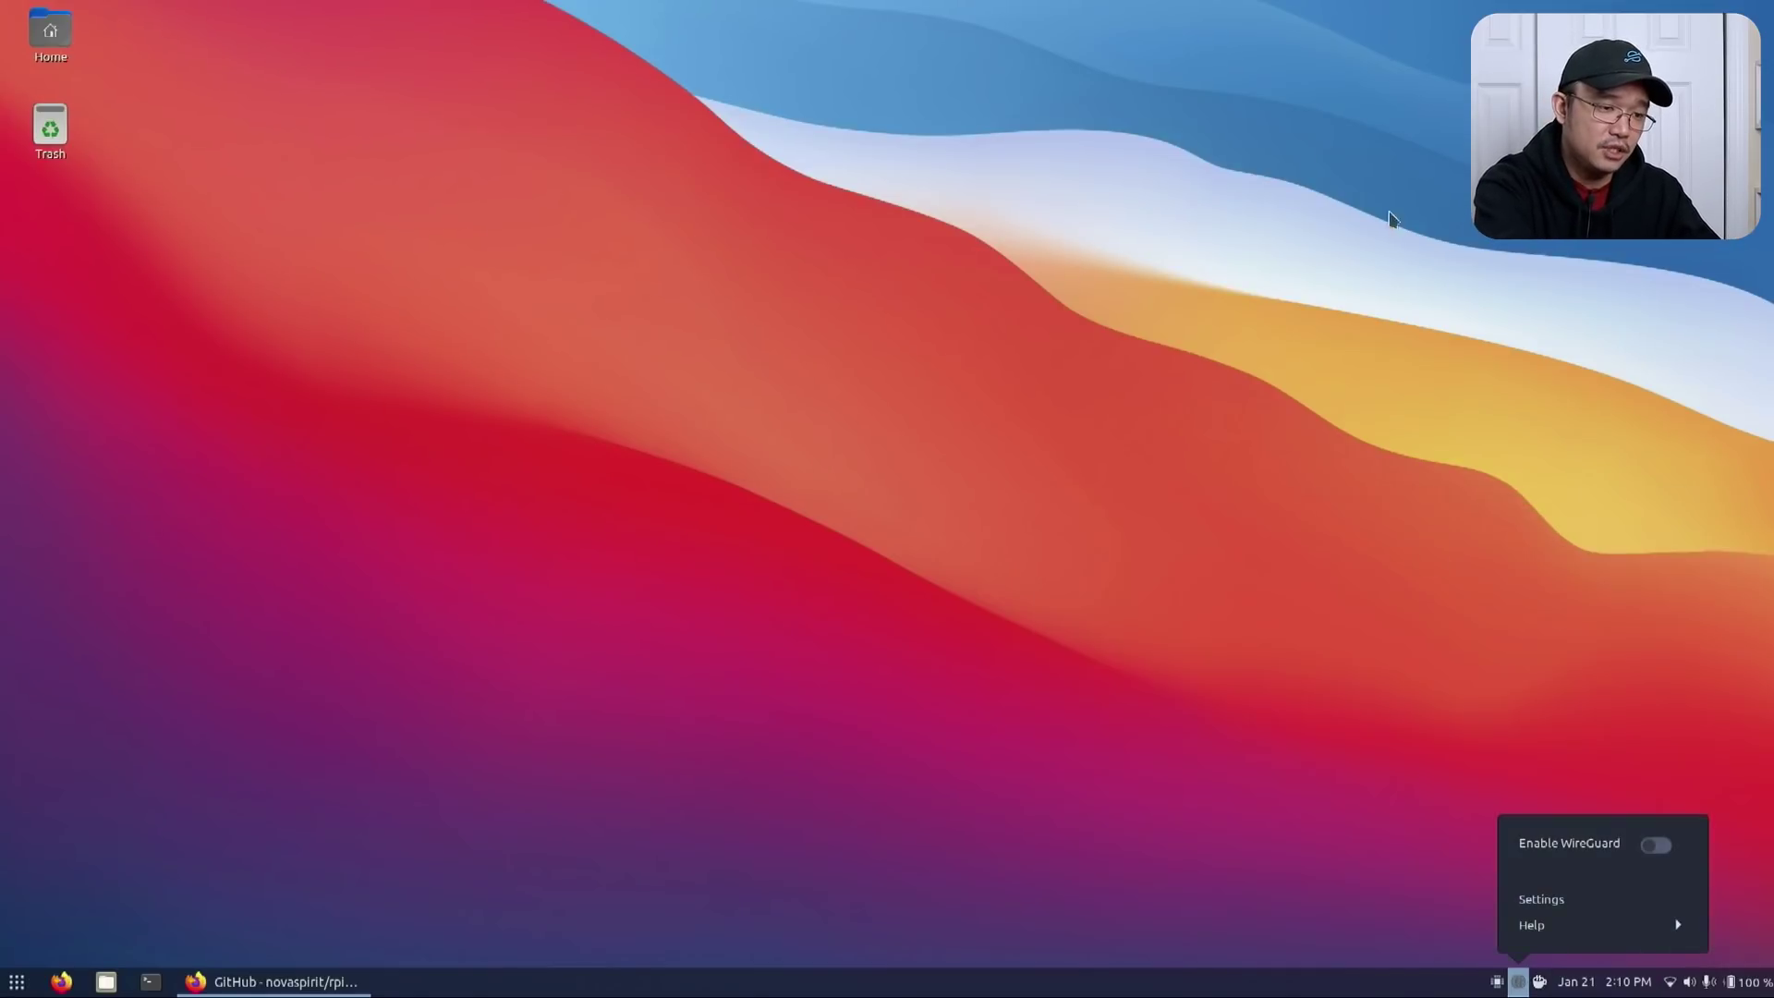
Step: Toggle Caffeine's auto suspend and screensaver on then off, check CPU frequency, and show the app grid
click(1541, 983)
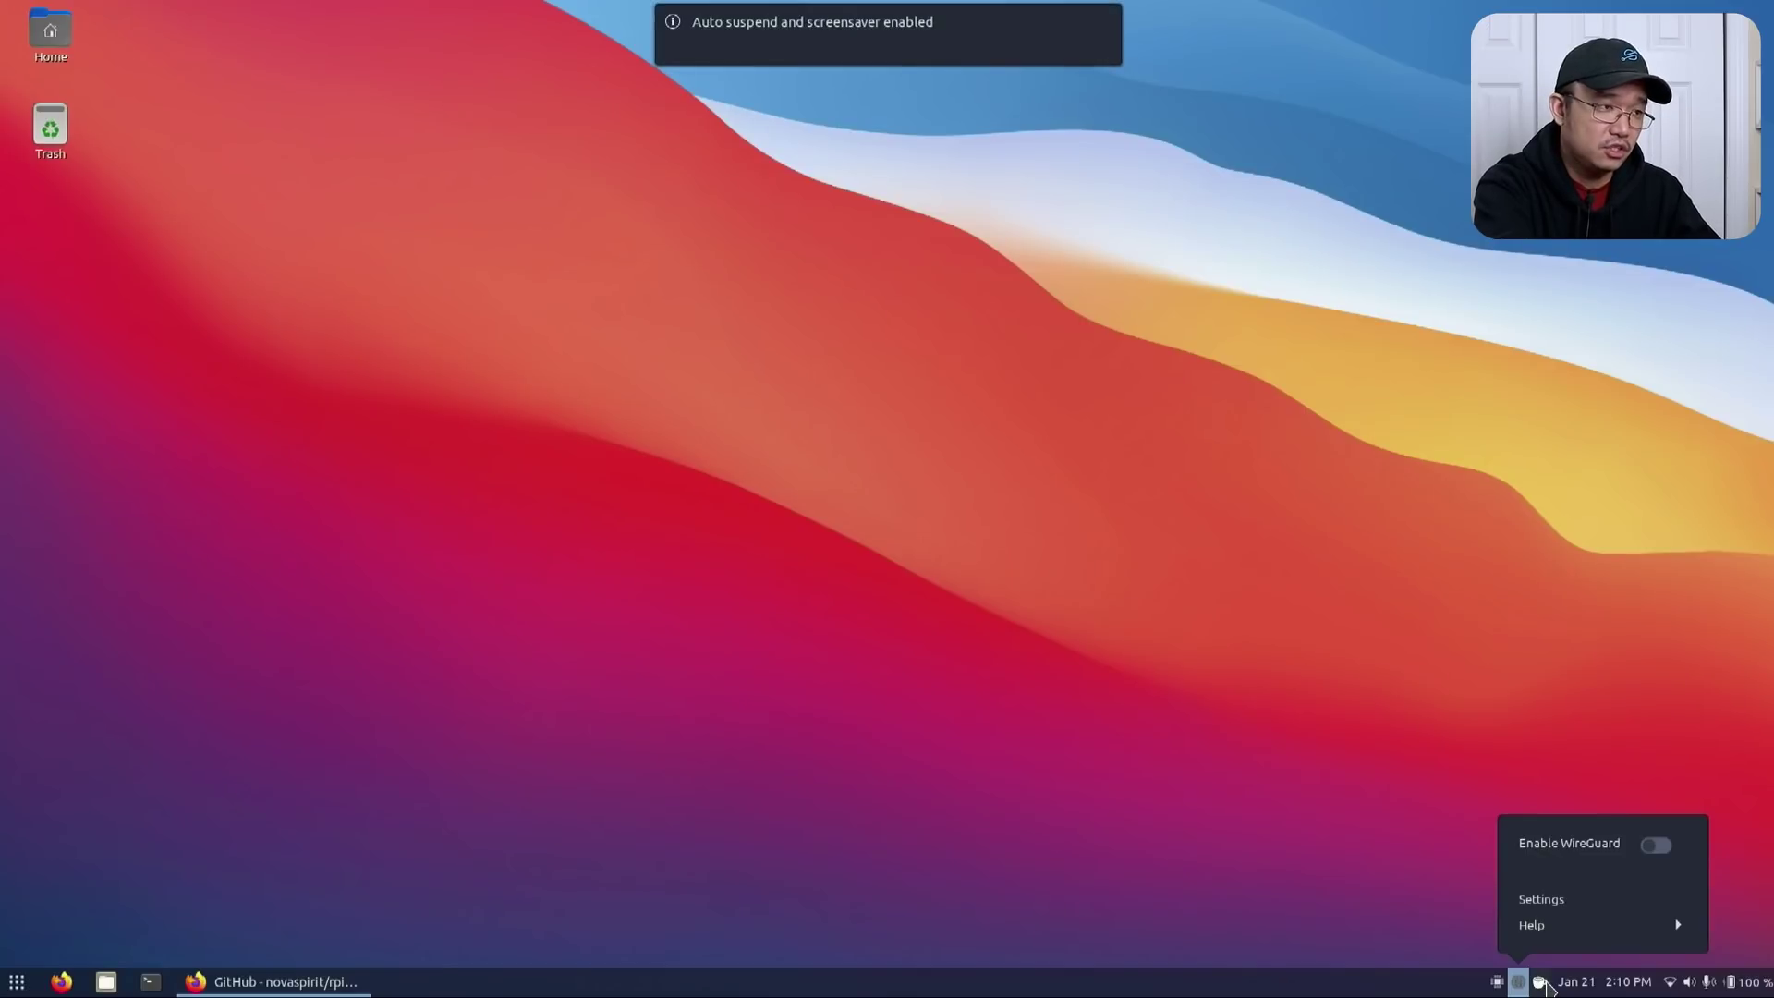
click(1346, 628)
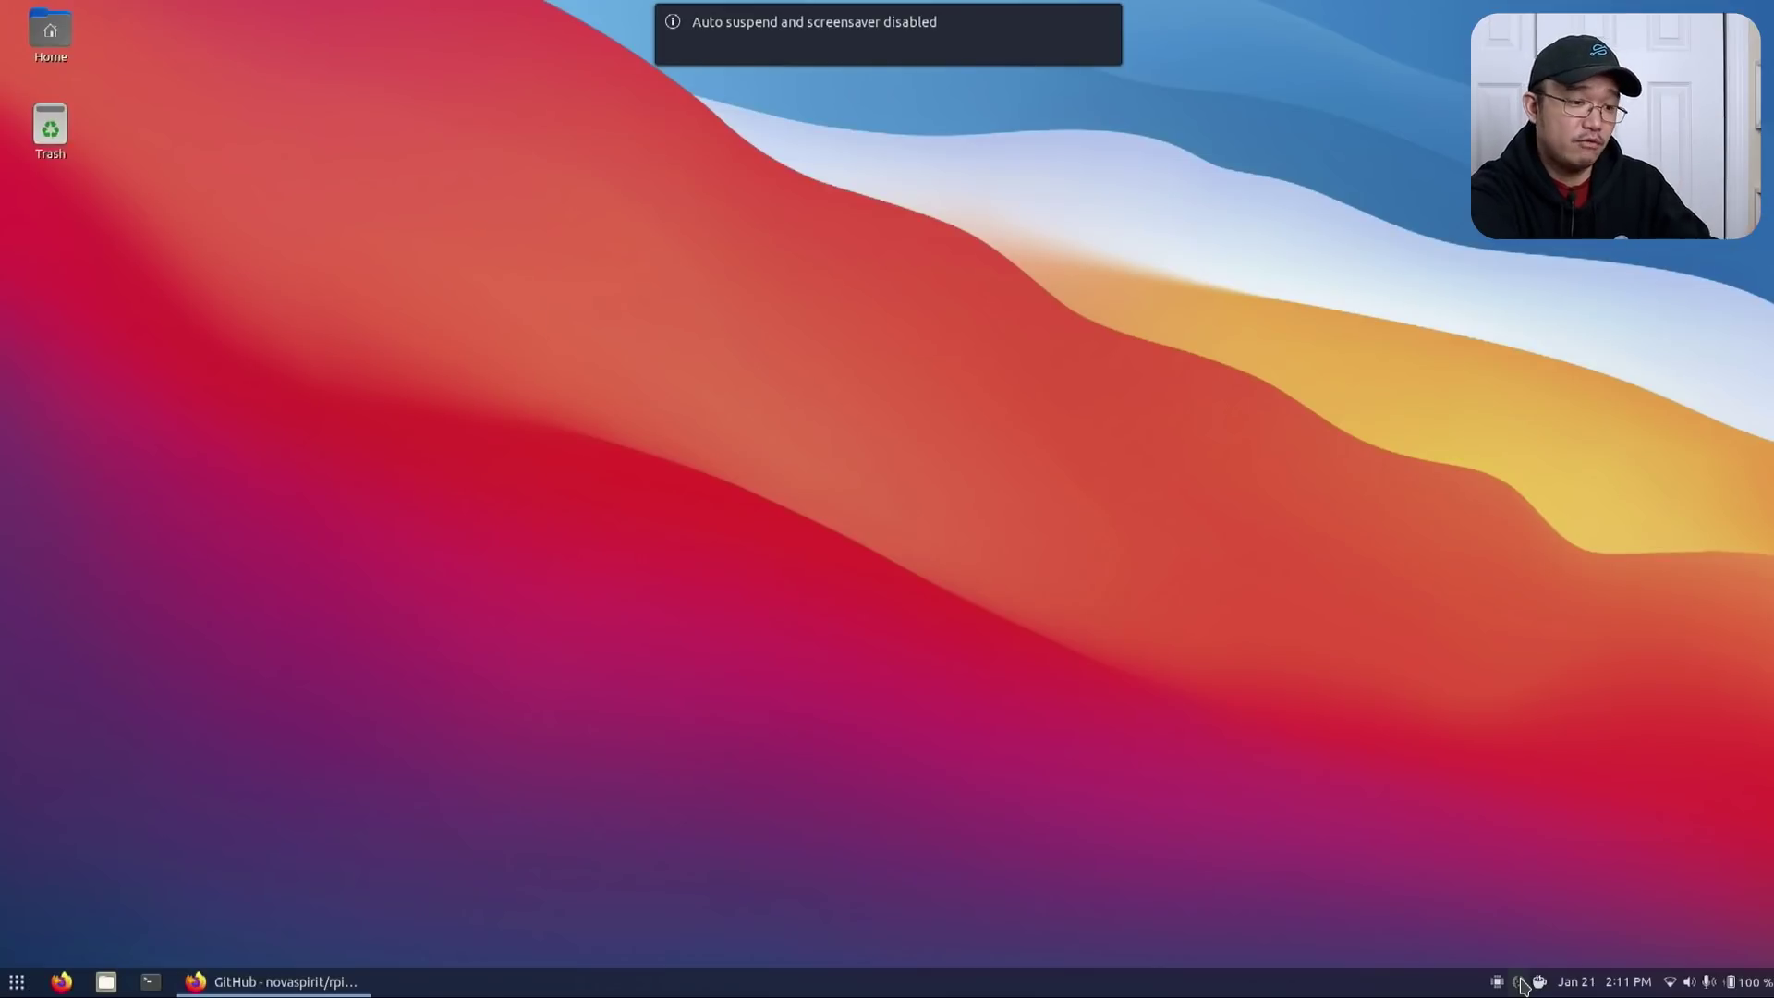
click(1497, 984)
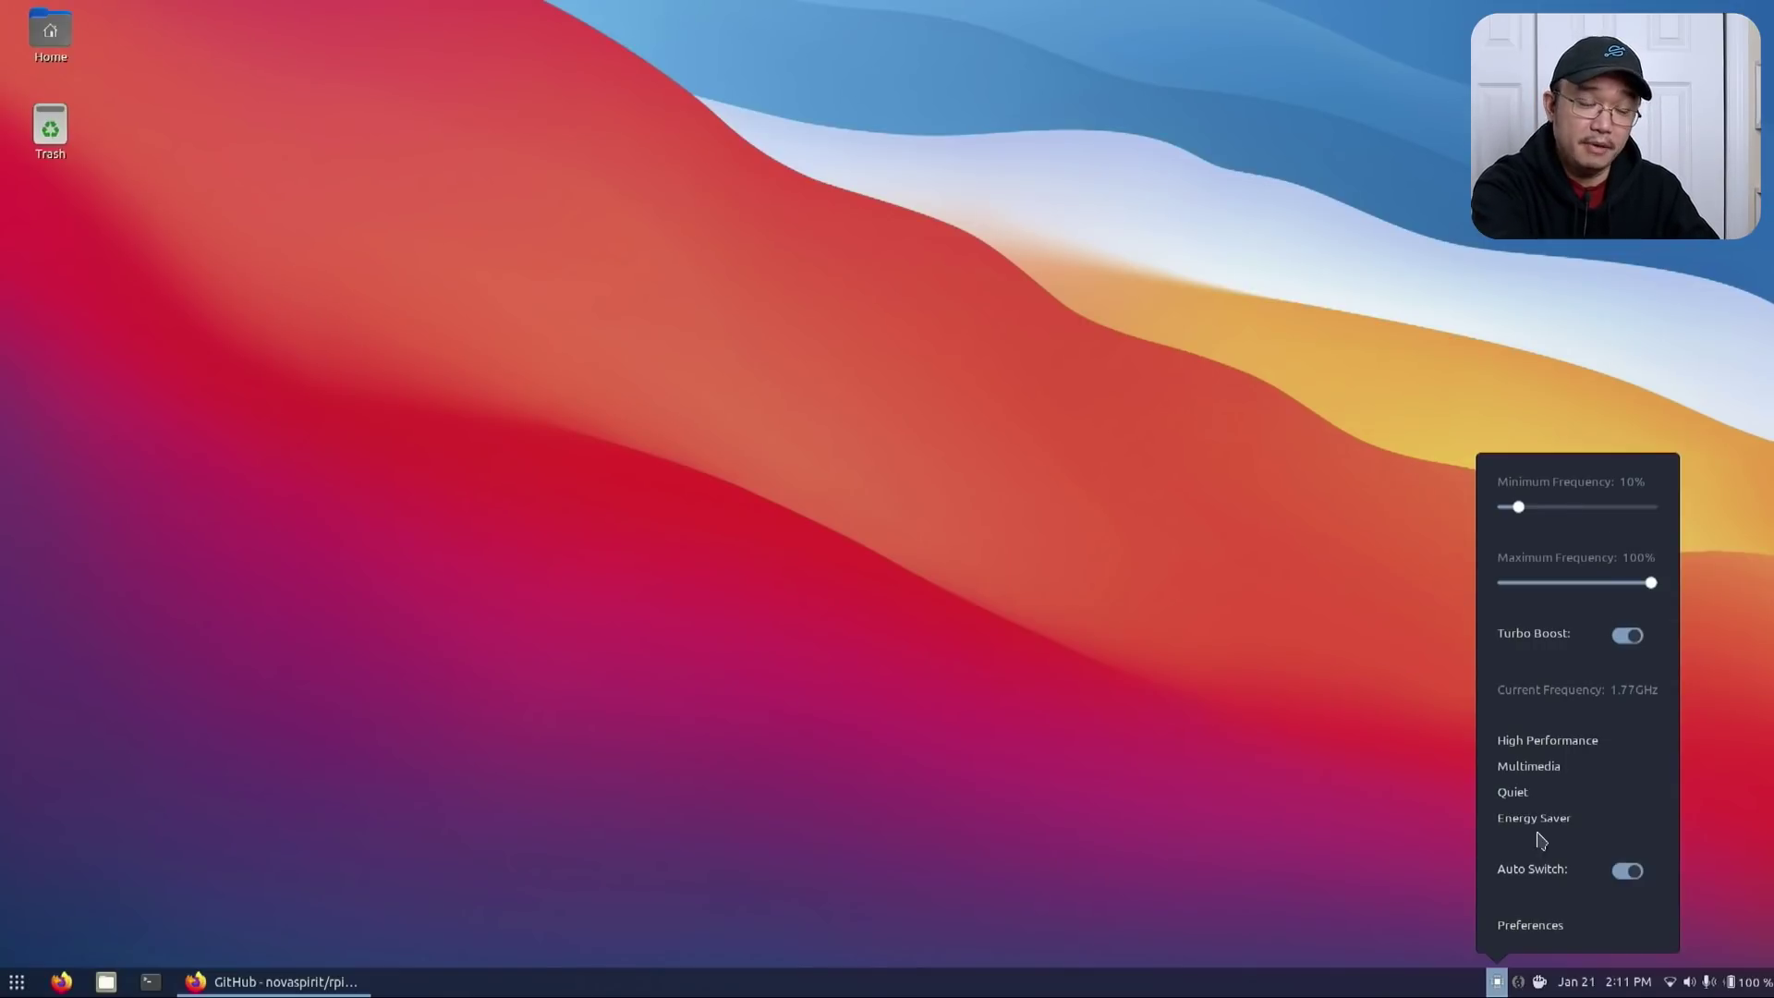
click(16, 982)
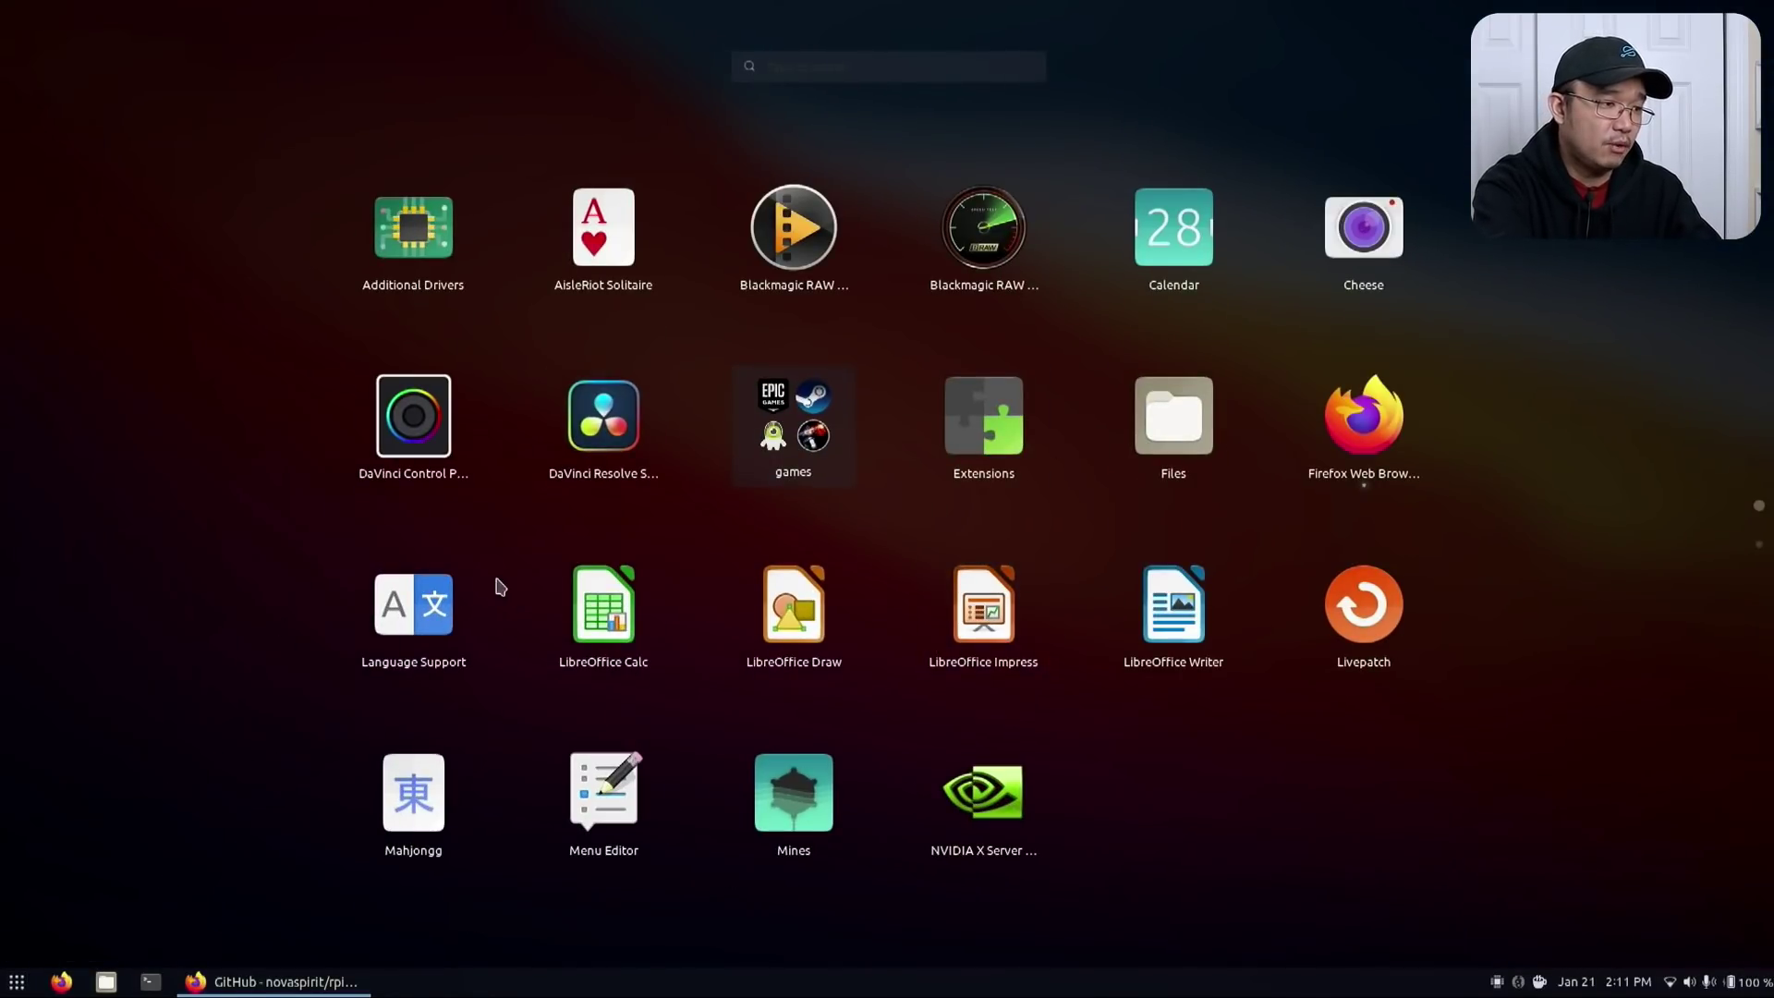
Step: Check DaVinci Resolve's launch options, then start Epic Games Launcher from the games folder
right_click(605, 435)
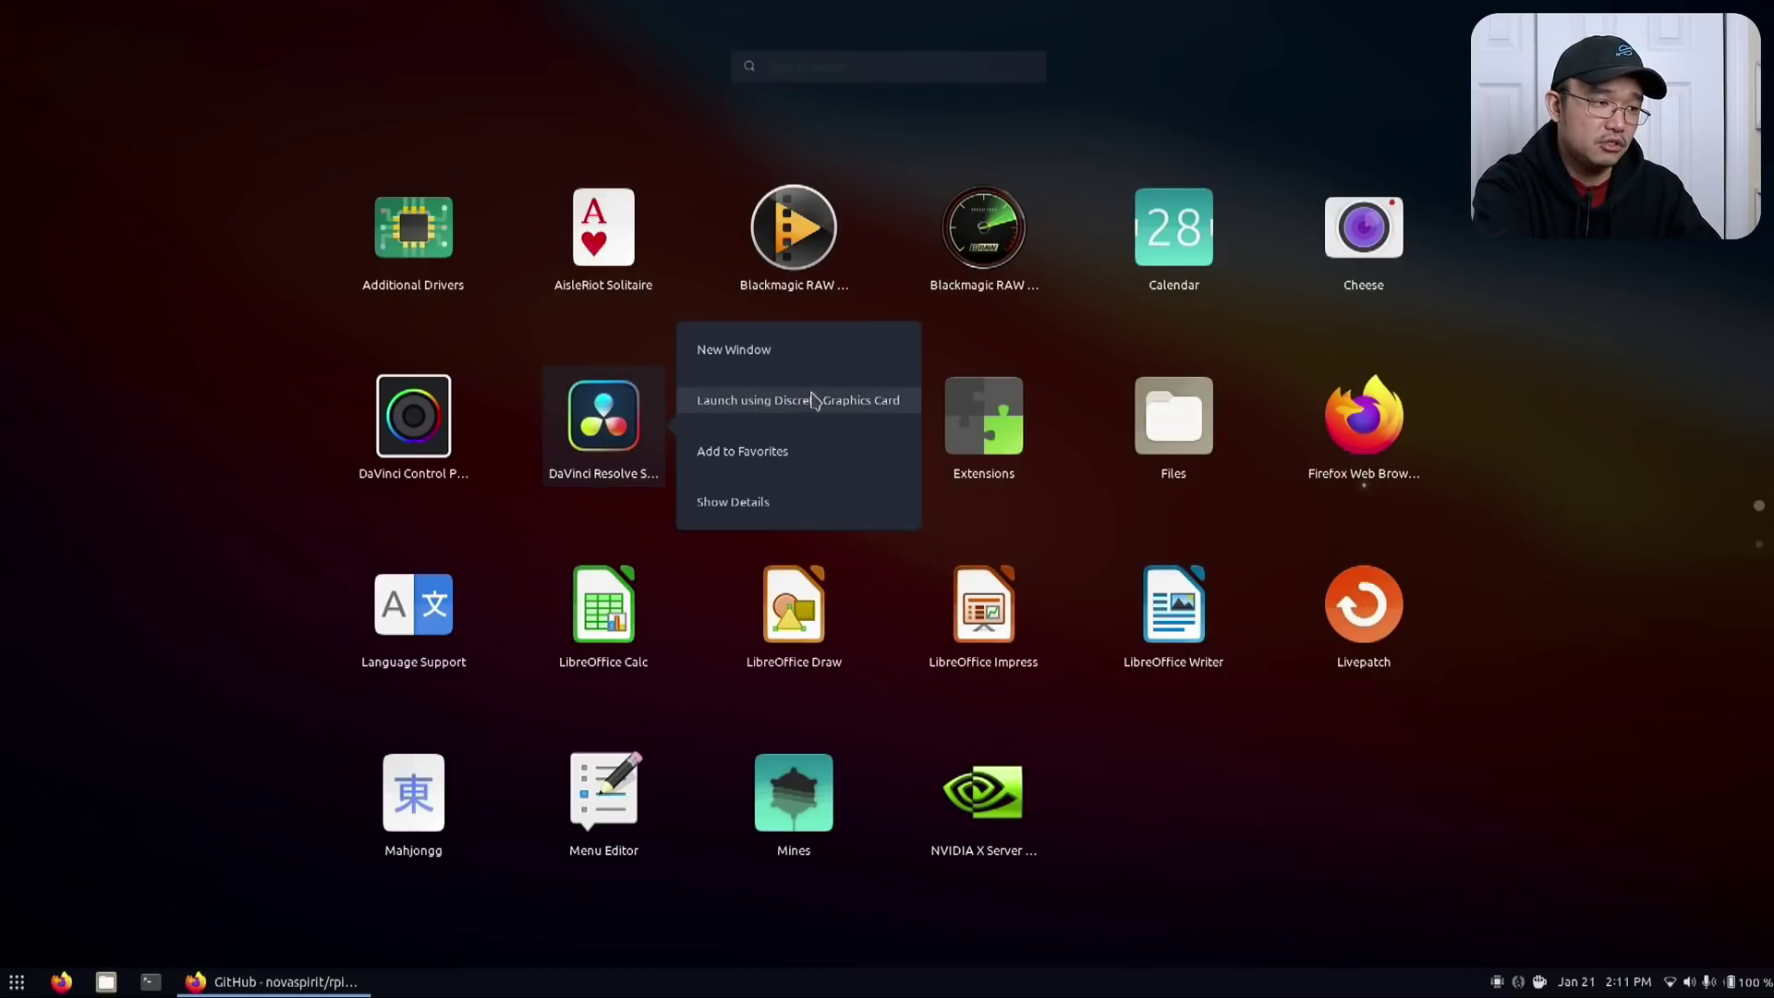
click(619, 503)
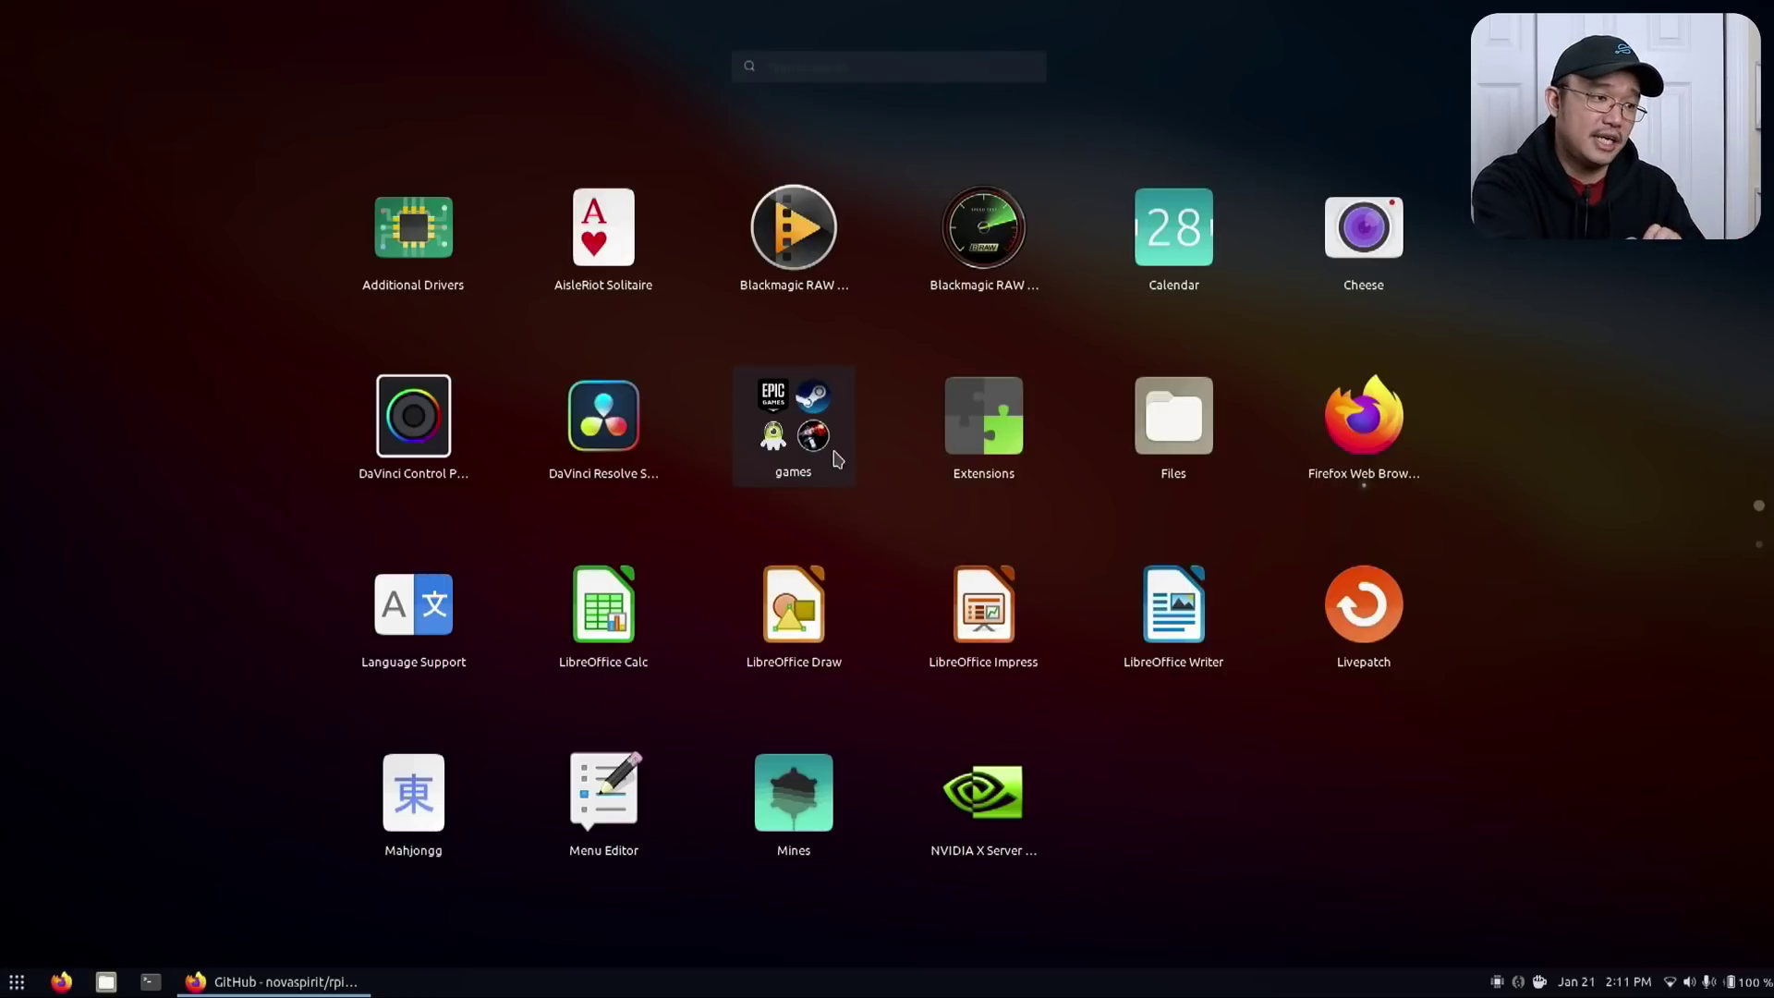
click(784, 450)
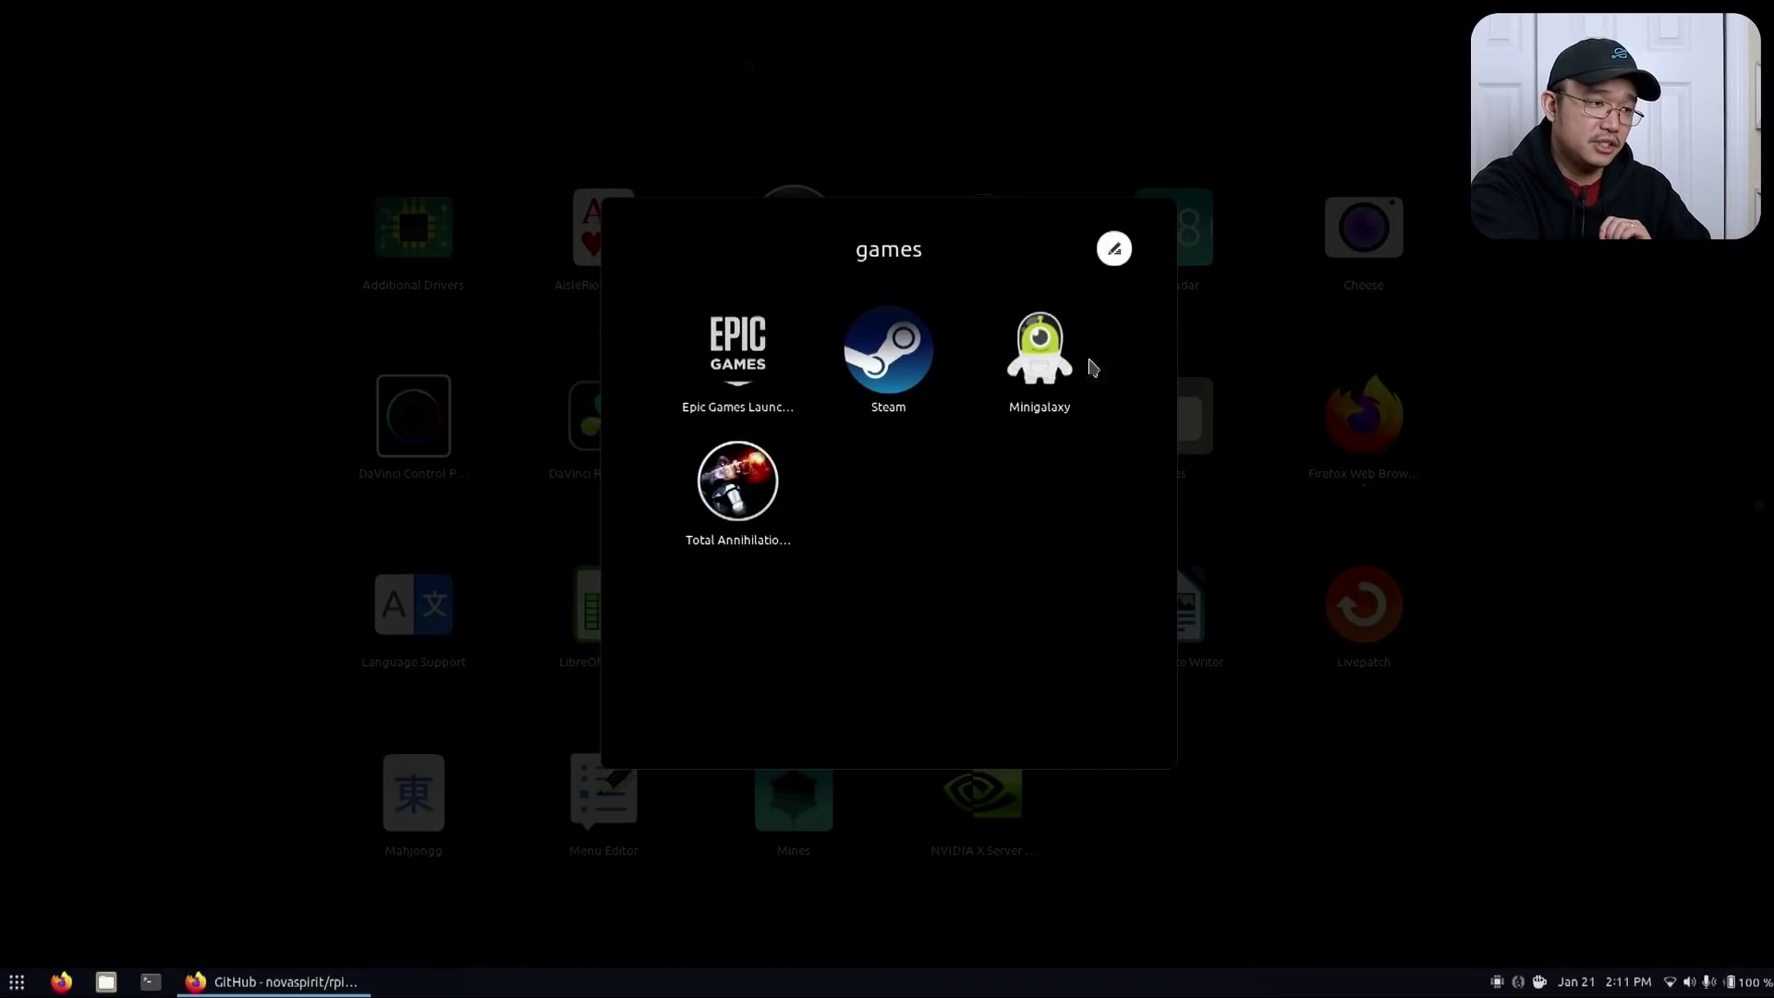
click(767, 346)
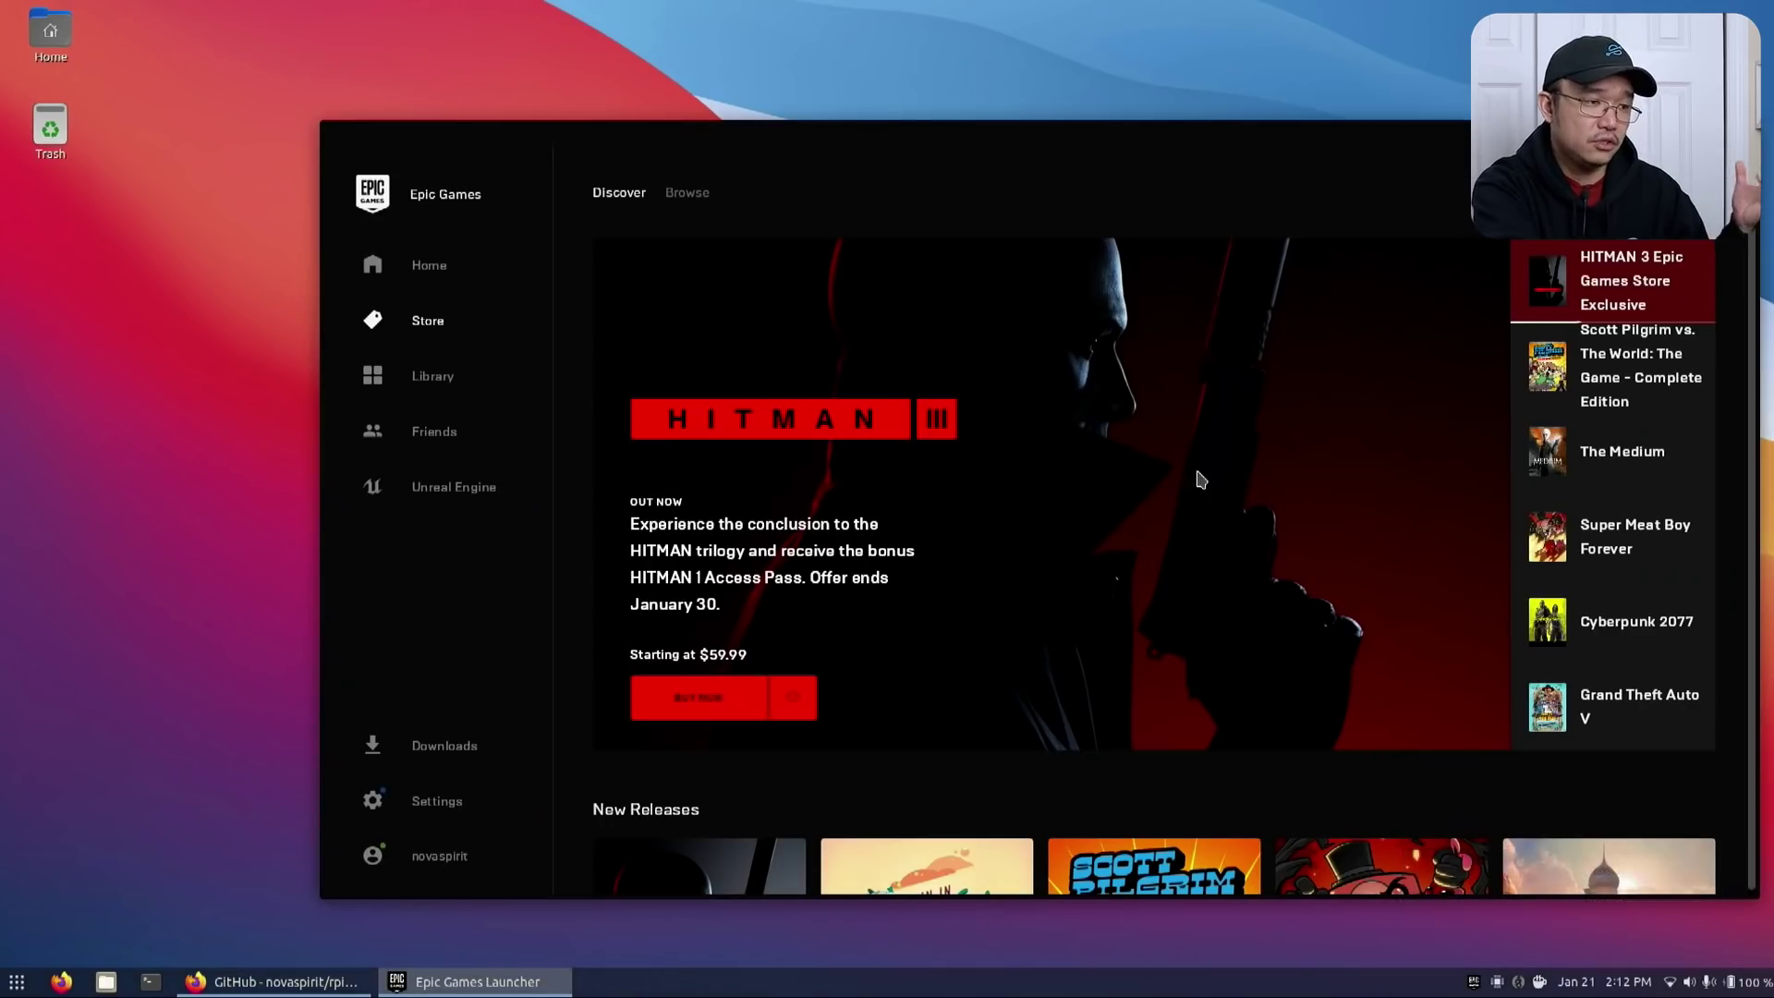
Step: Launch Rebel Galaxy Outlaw from the Epic Games Library
click(438, 381)
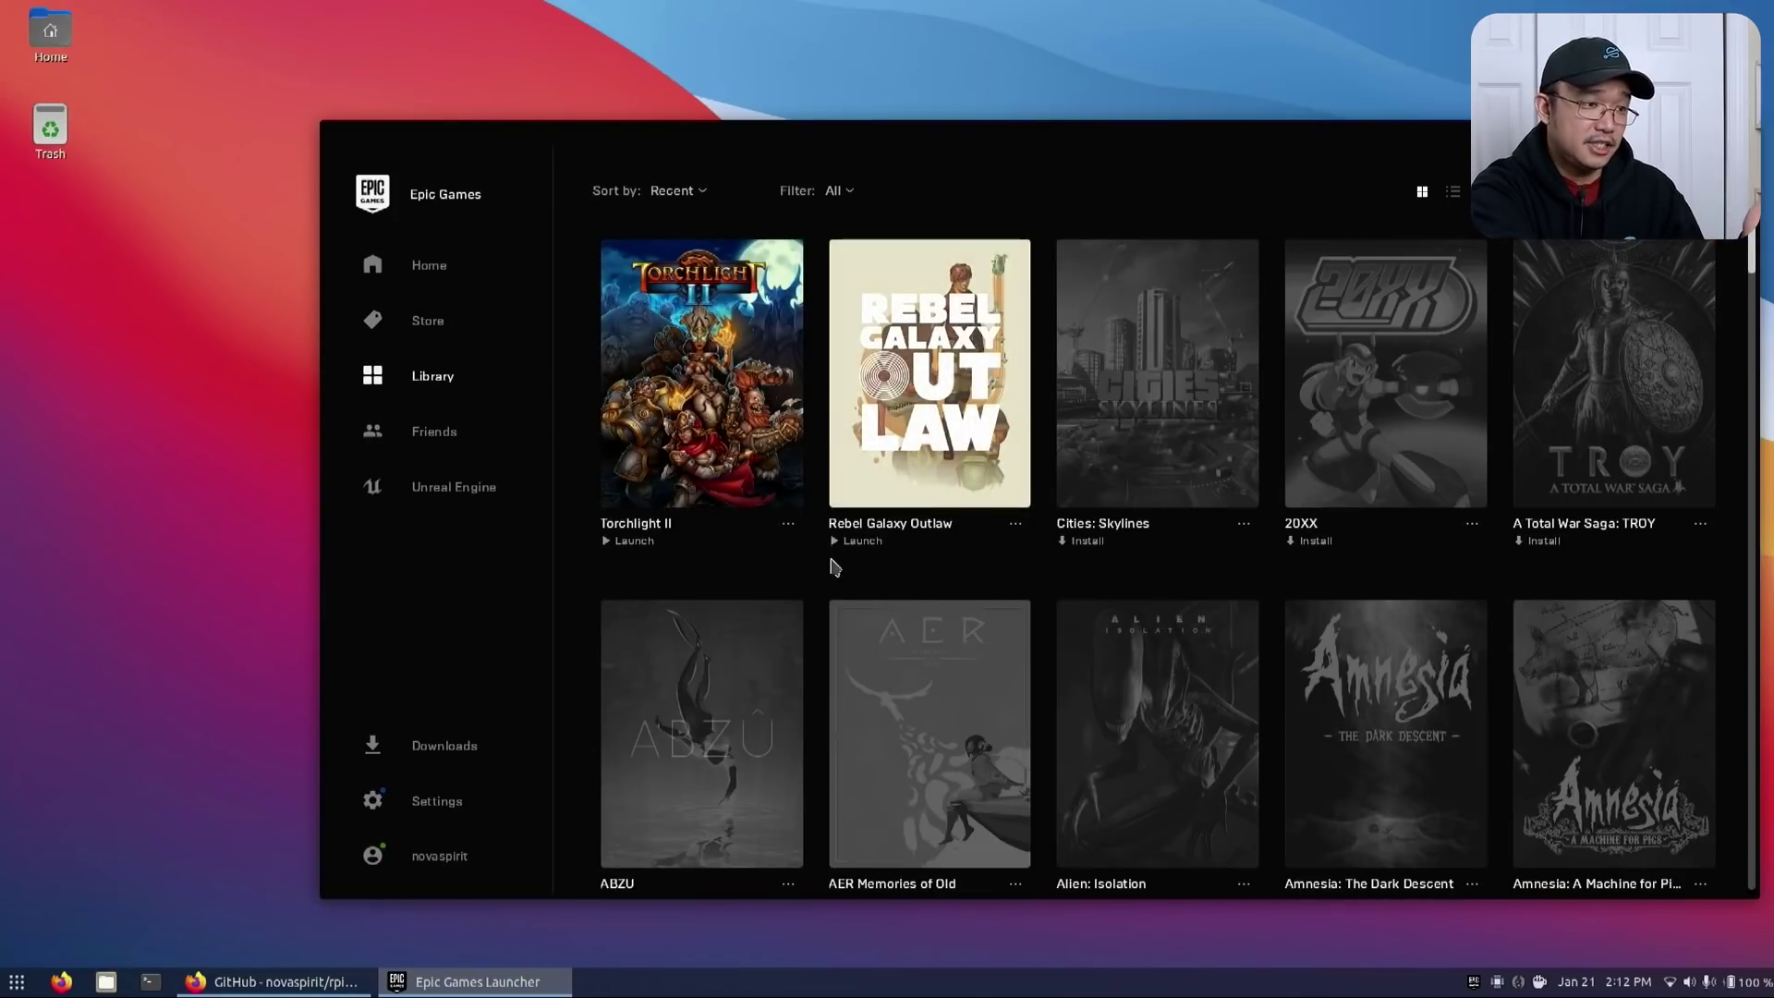
click(863, 542)
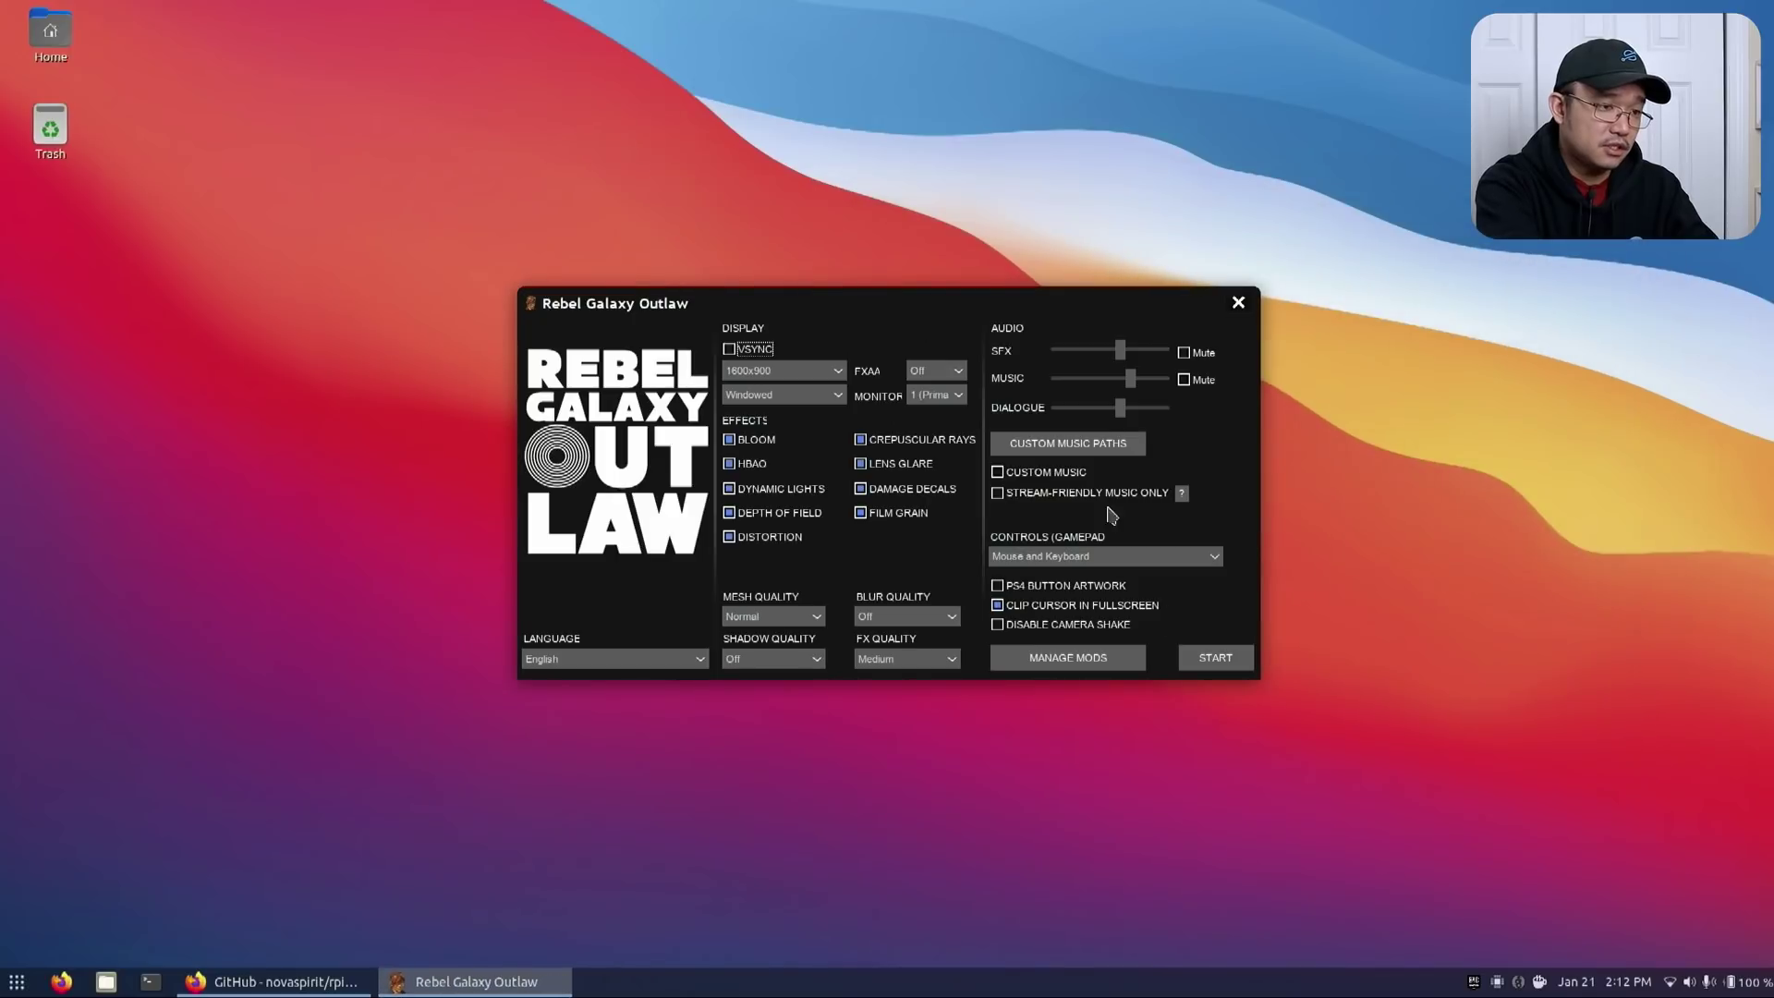
Step: Start Rebel Galaxy Outlaw, begin Flight Training, then quit the game with Alt+F4
click(1218, 660)
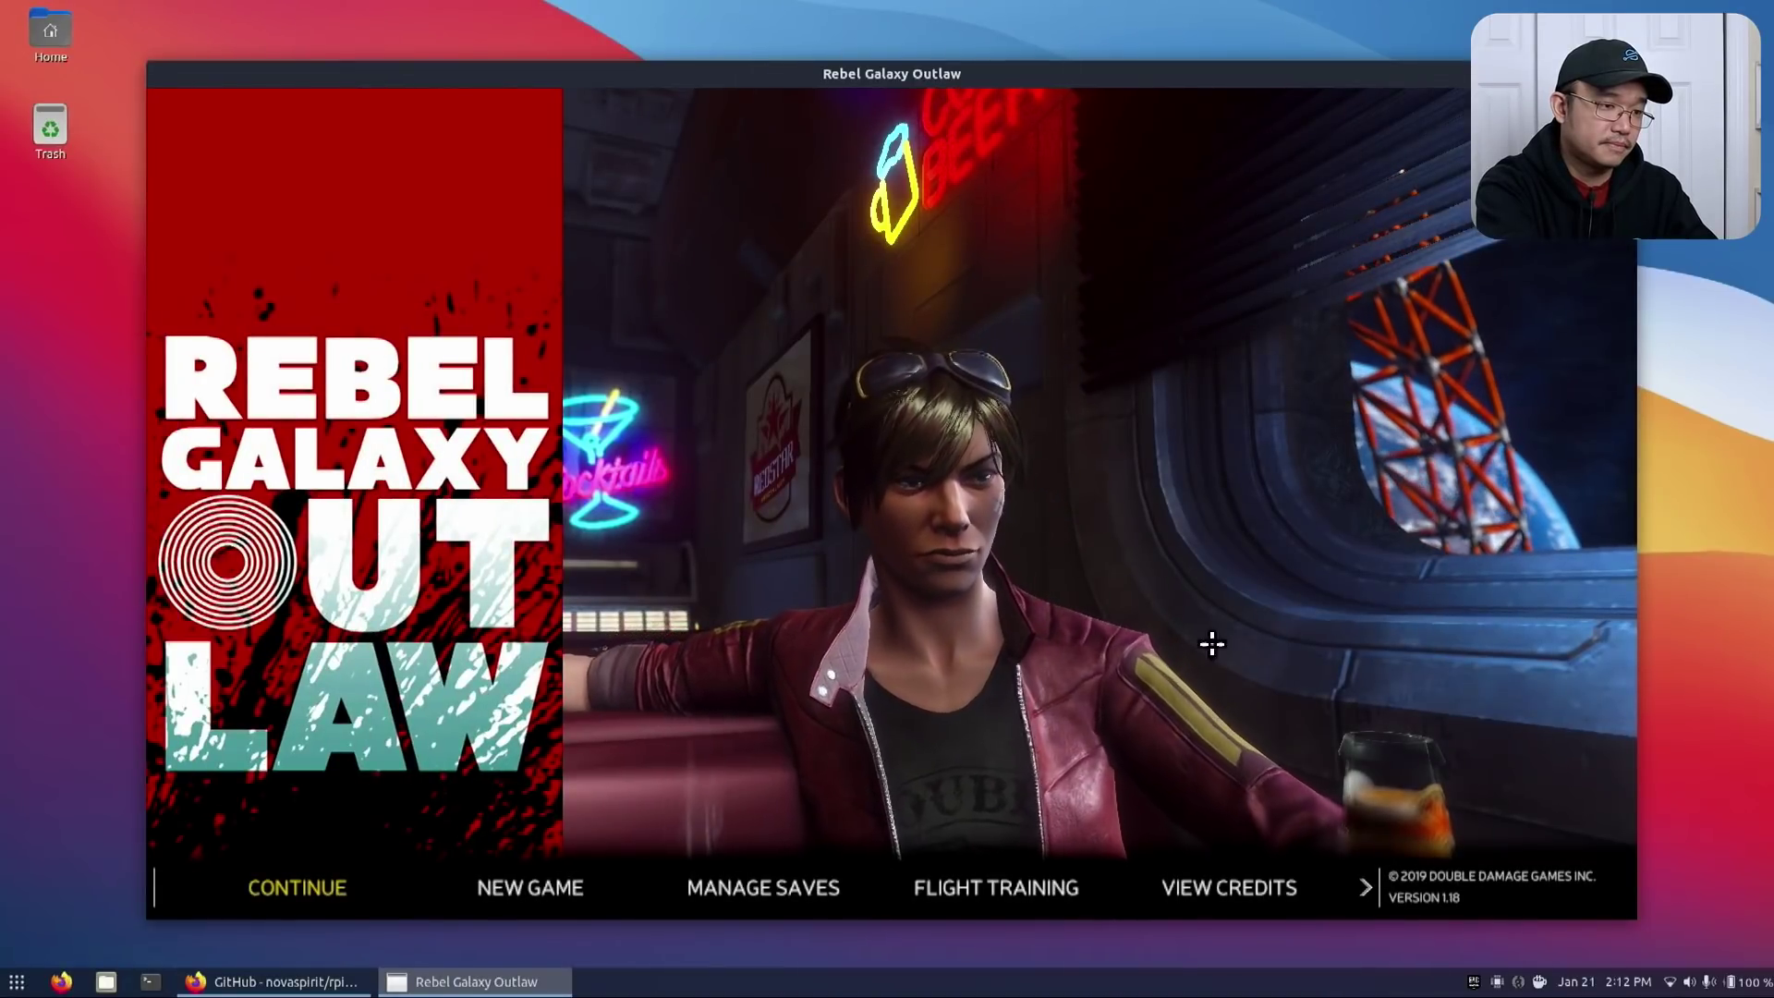
click(1033, 894)
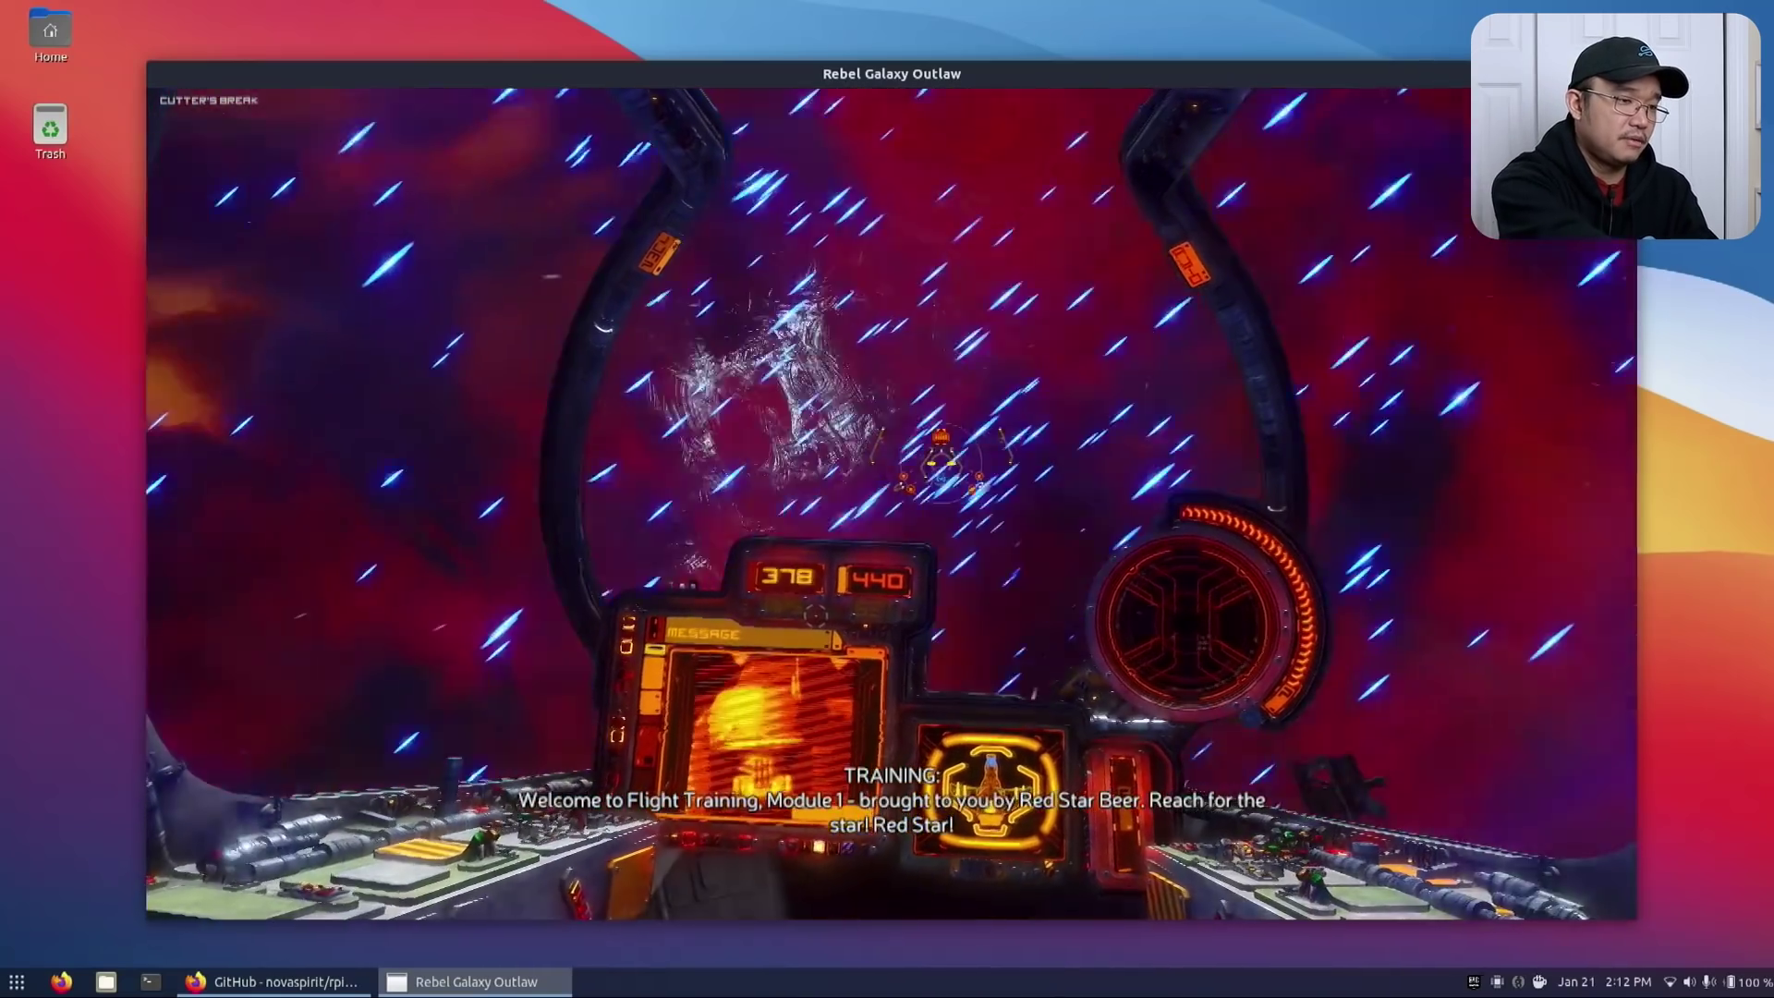
key(alt+F4)
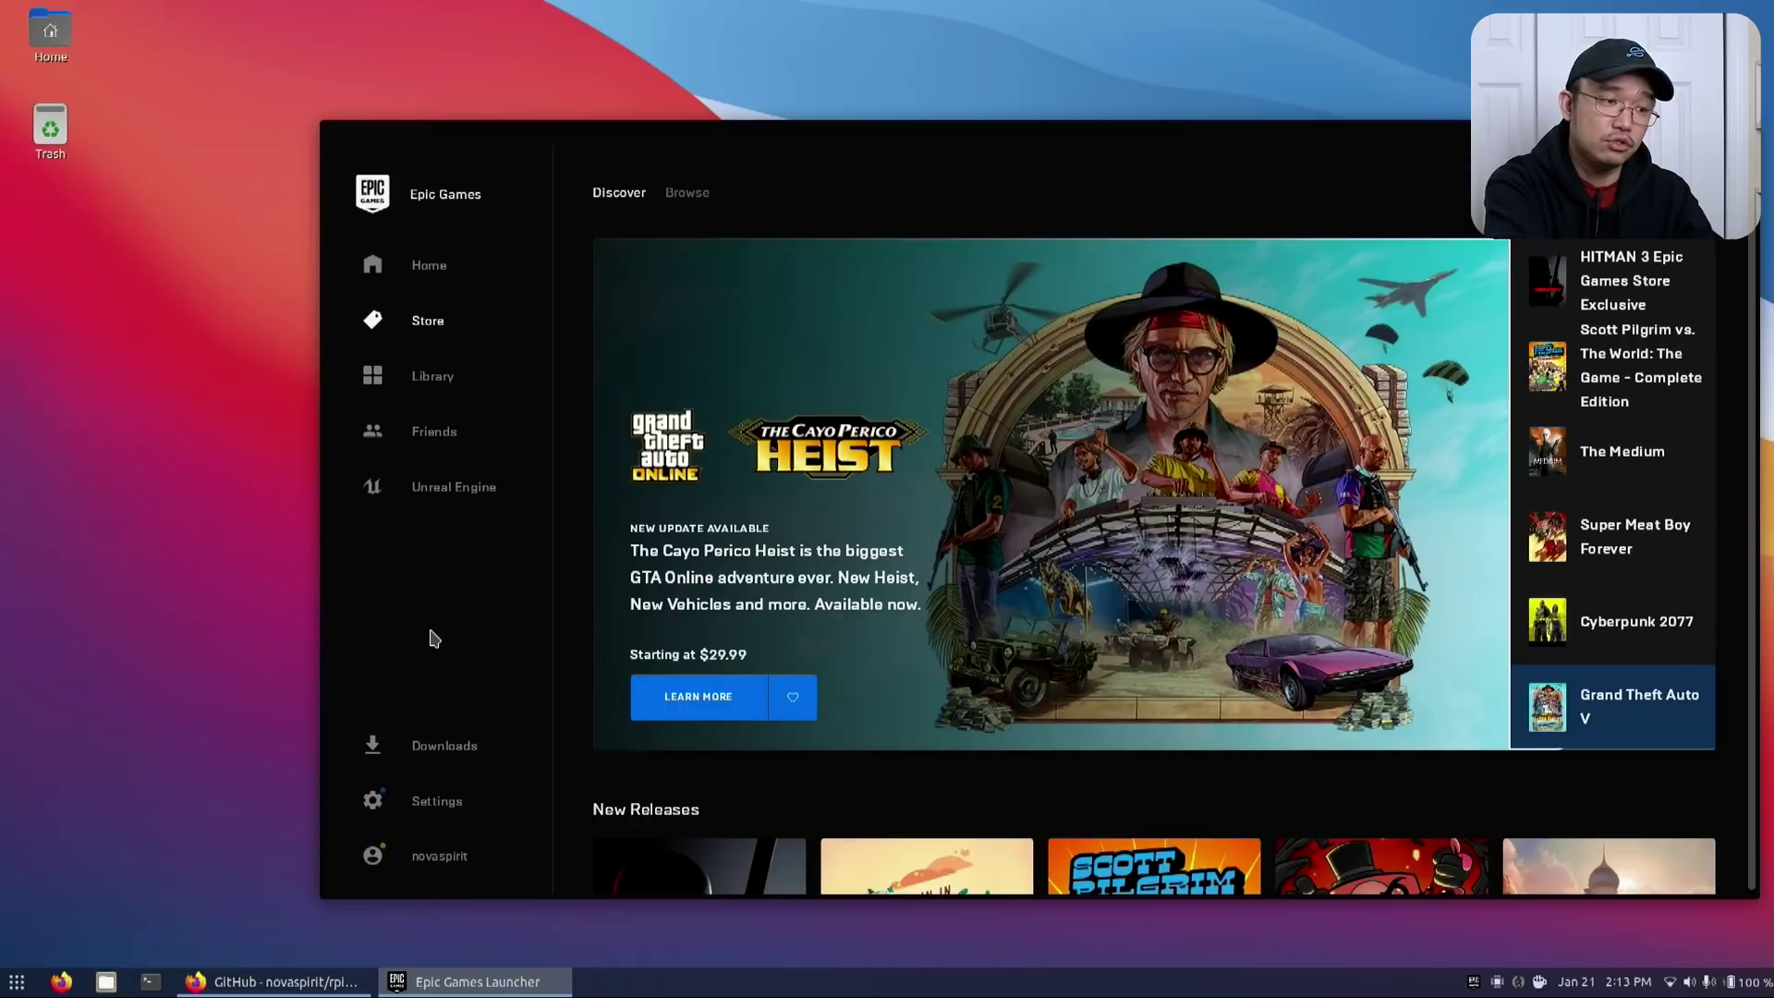
Step: Close Epic Games Launcher, then open and close the games folder in the application grid
key(alt+F4)
click(17, 981)
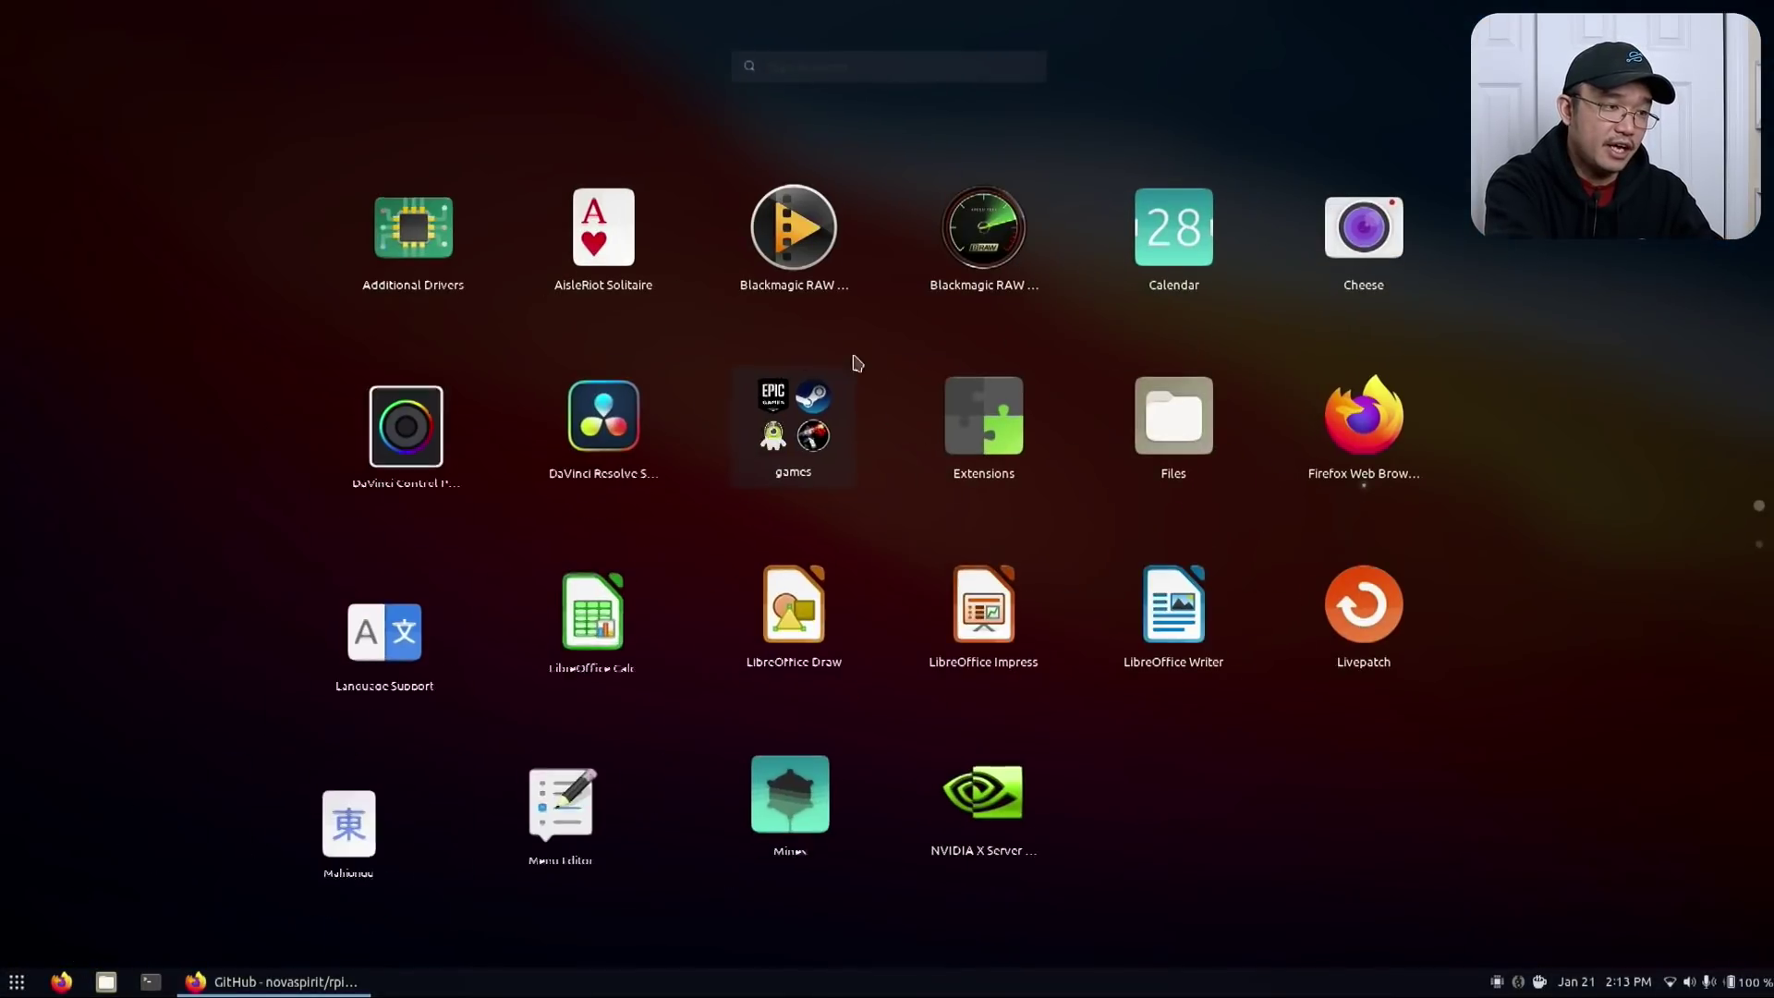
click(769, 440)
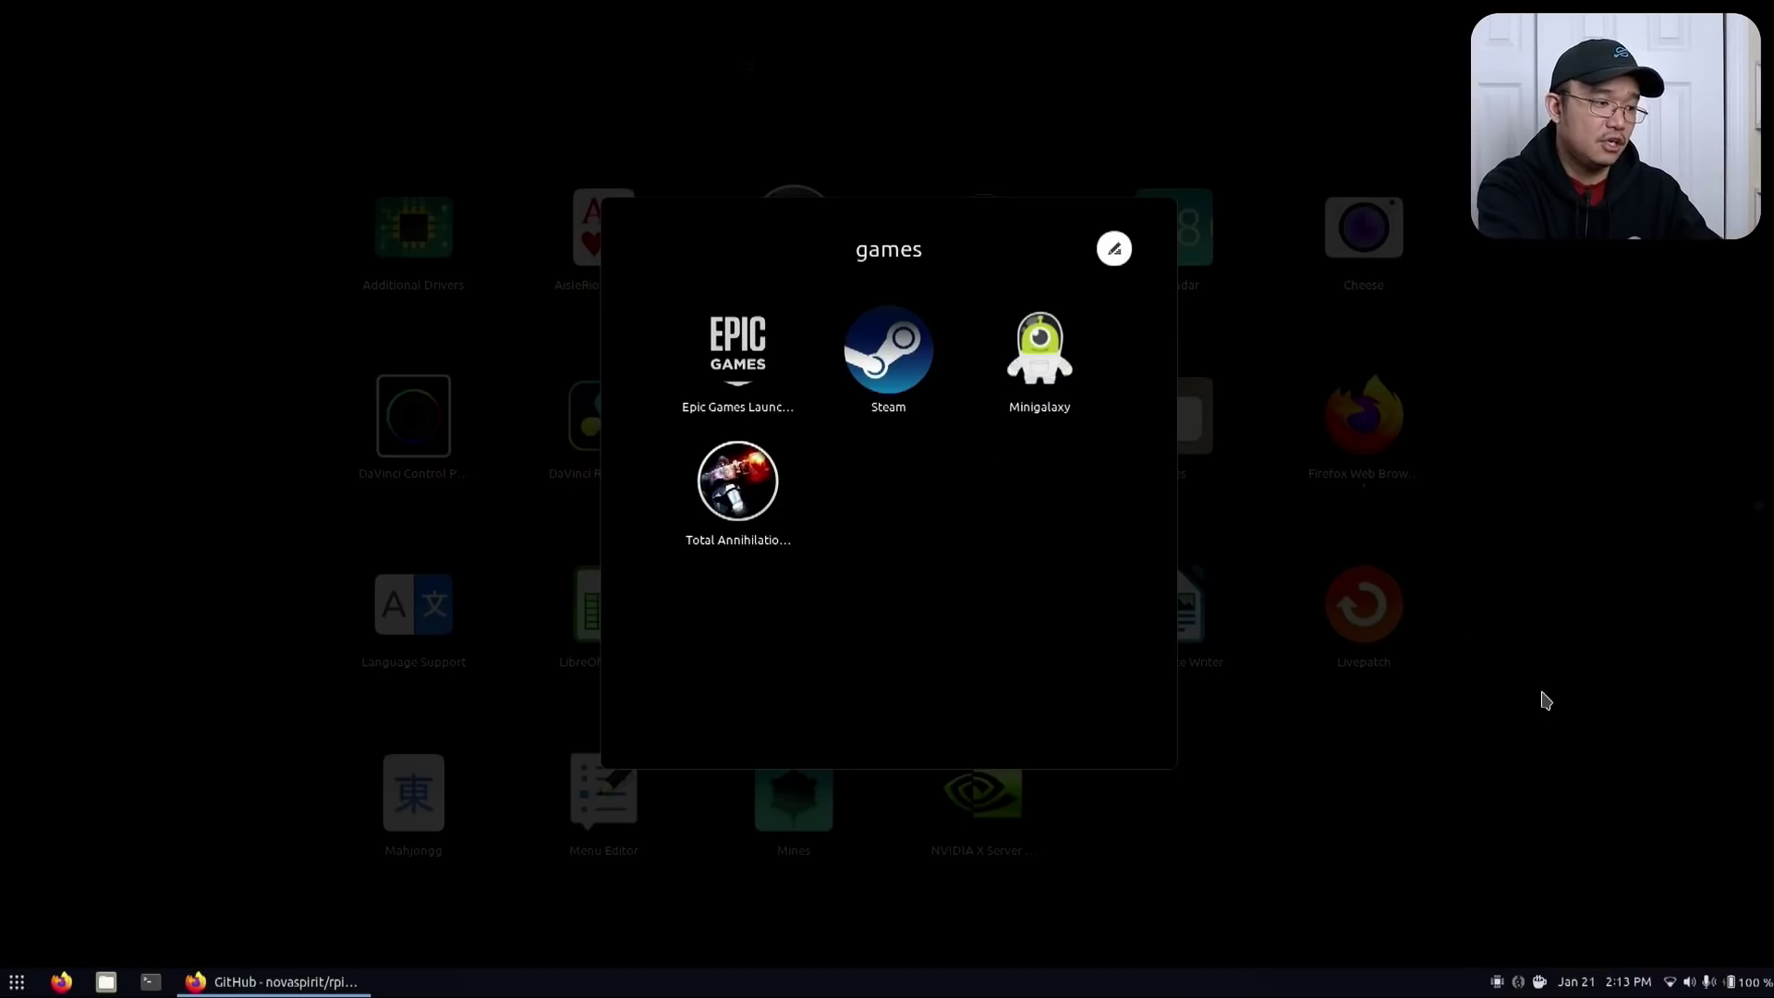
click(1547, 699)
Step: Browse both app grid pages, check the NVIDIA settings launch options, and close the grid
scroll(1546, 700, down, 1)
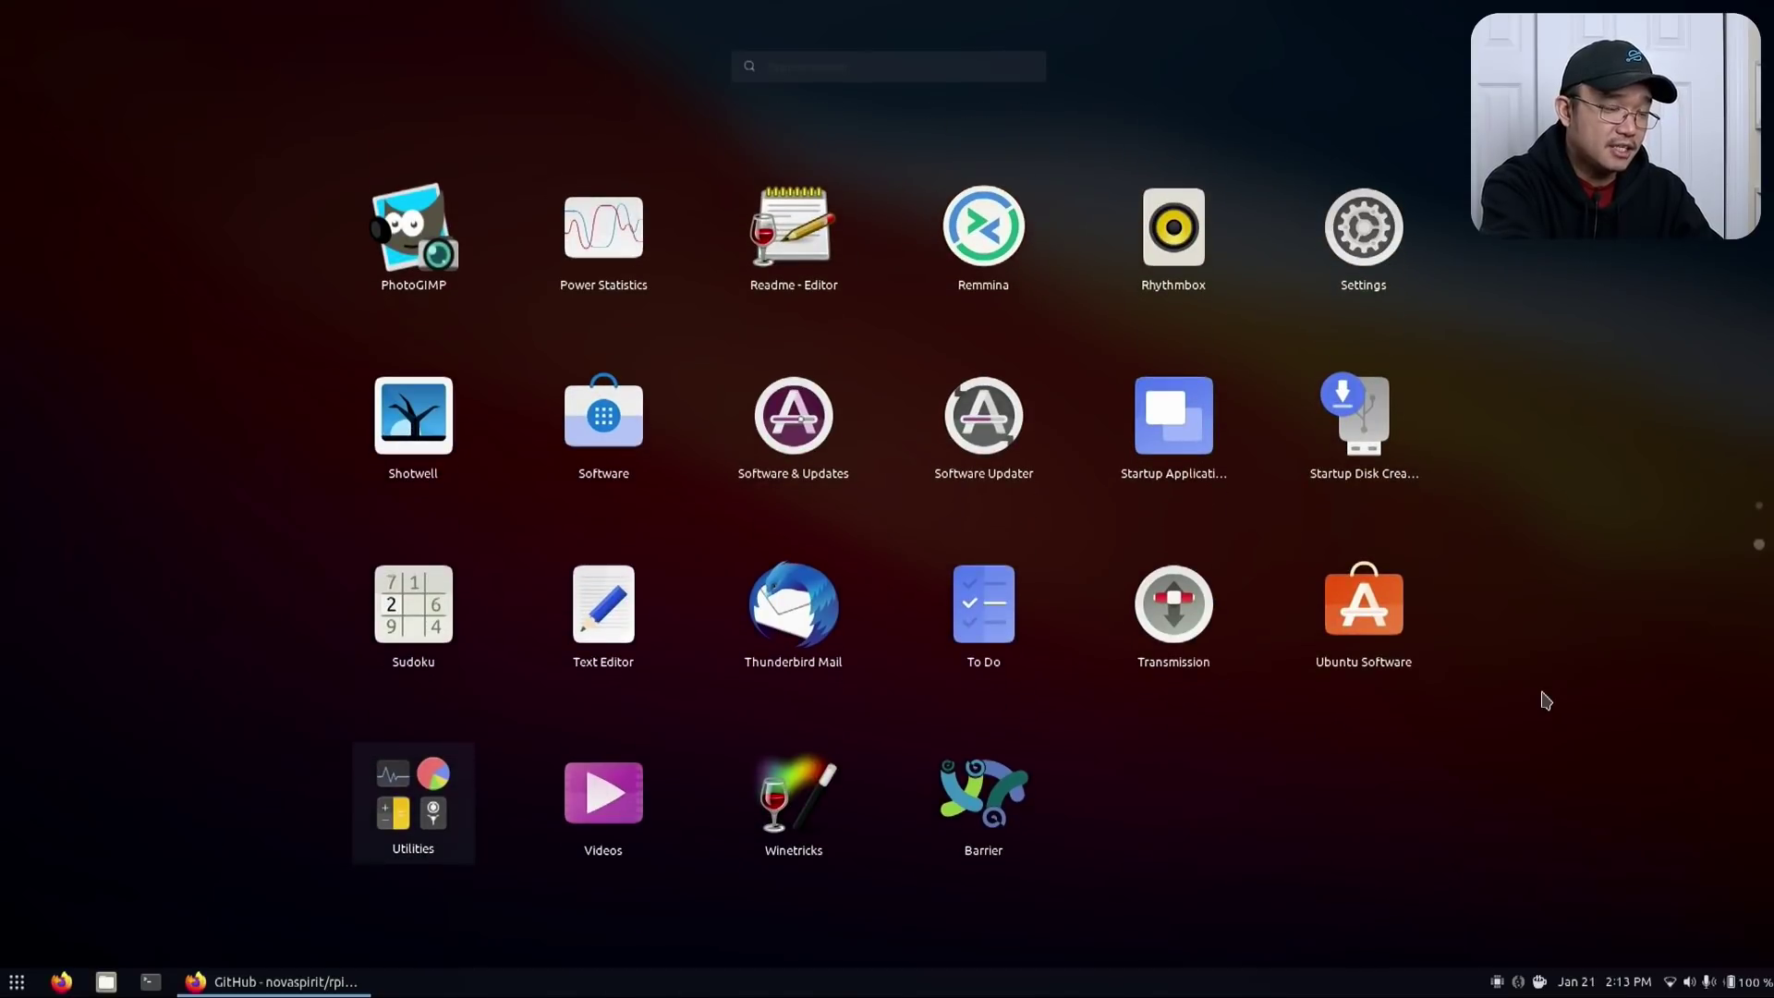
scroll(1546, 699, up, 1)
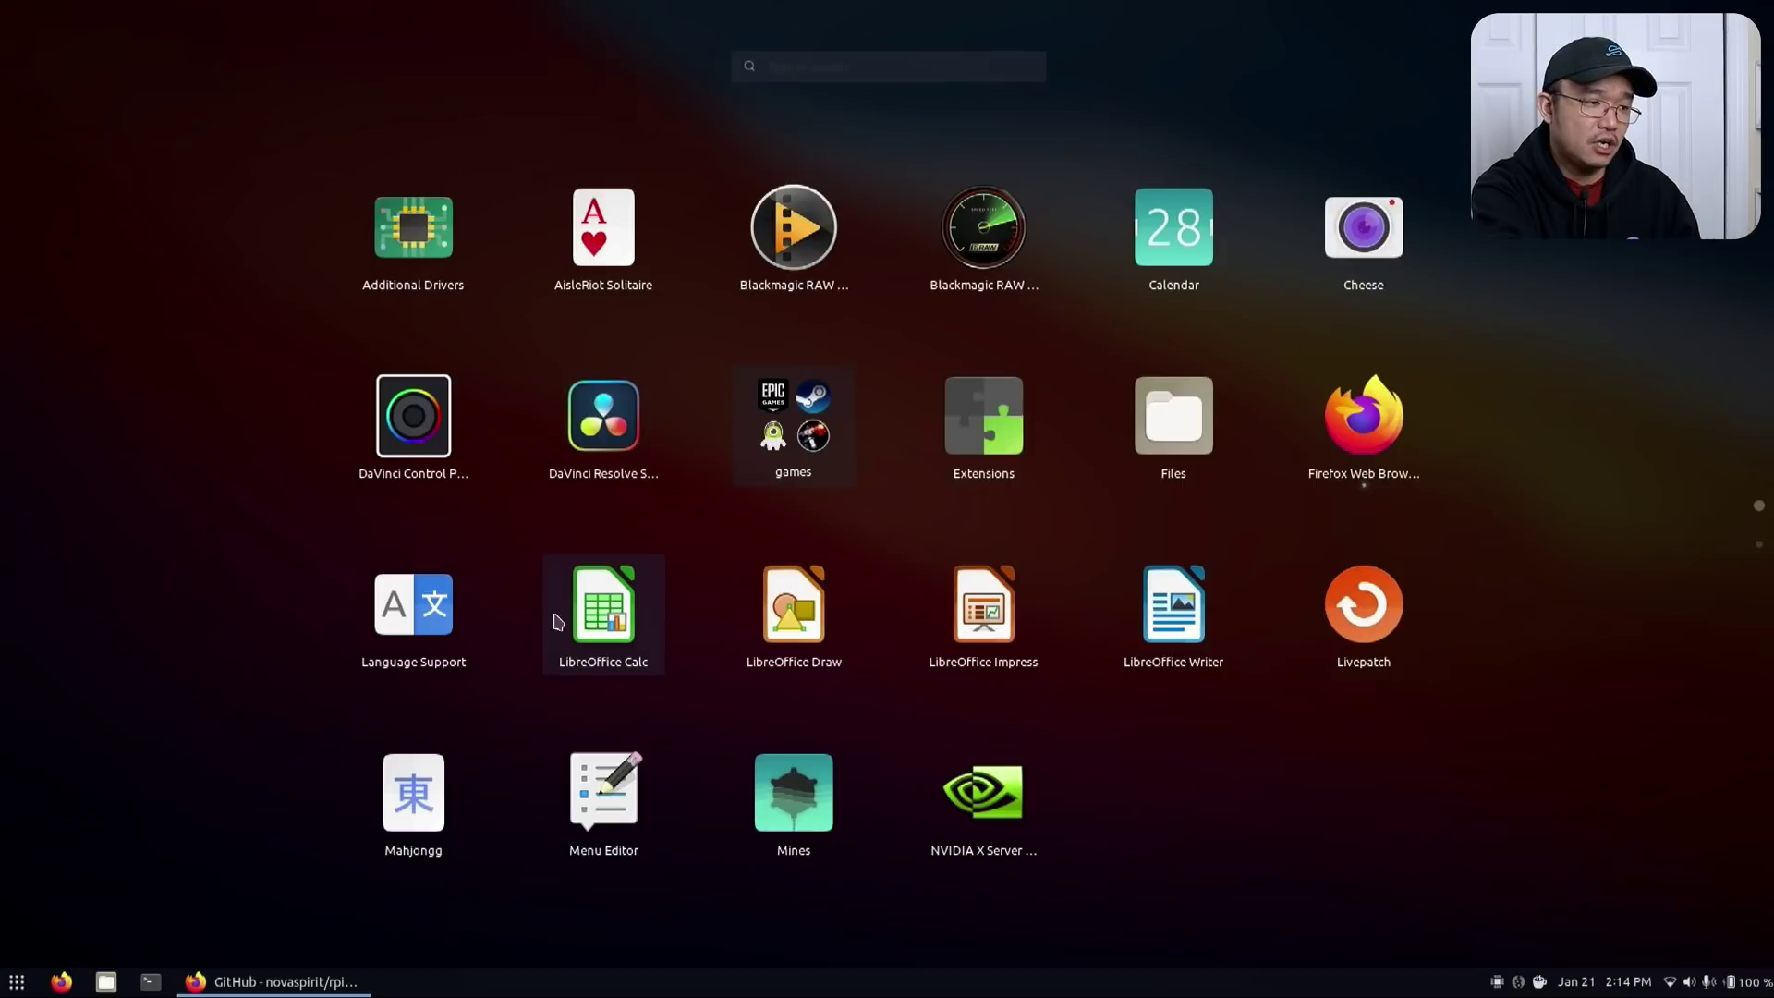
scroll(1025, 714, down, 1)
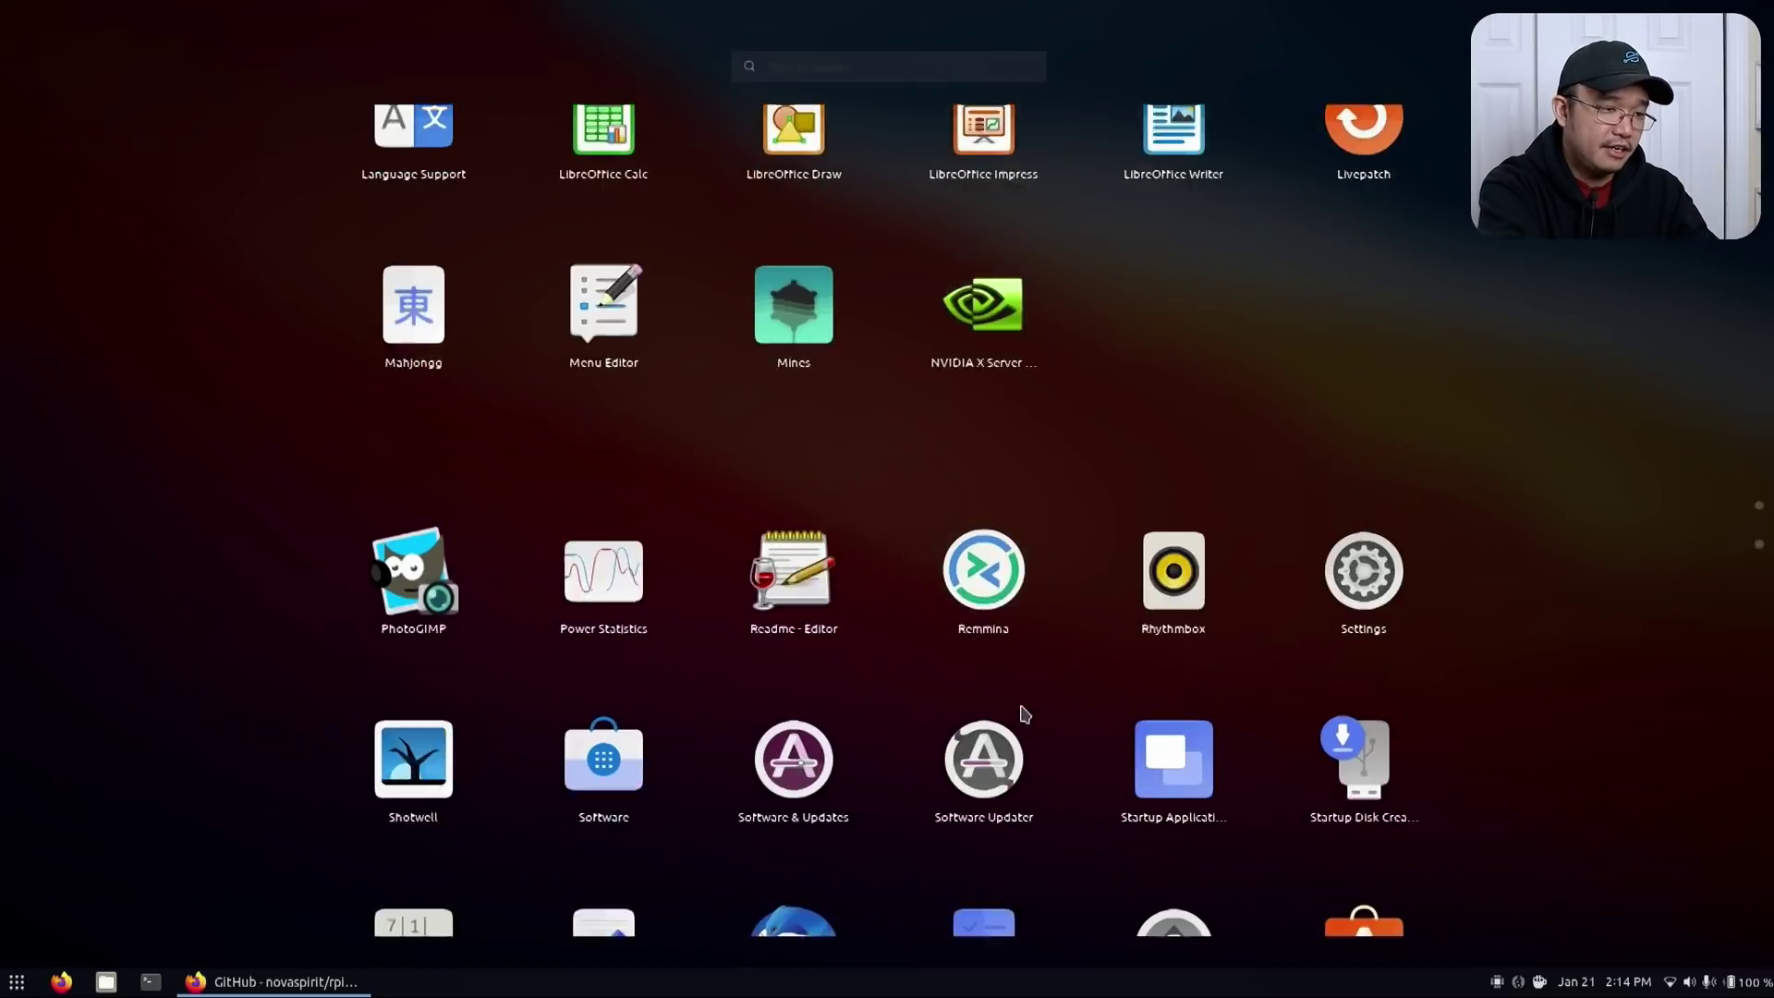
scroll(1025, 714, up, 1)
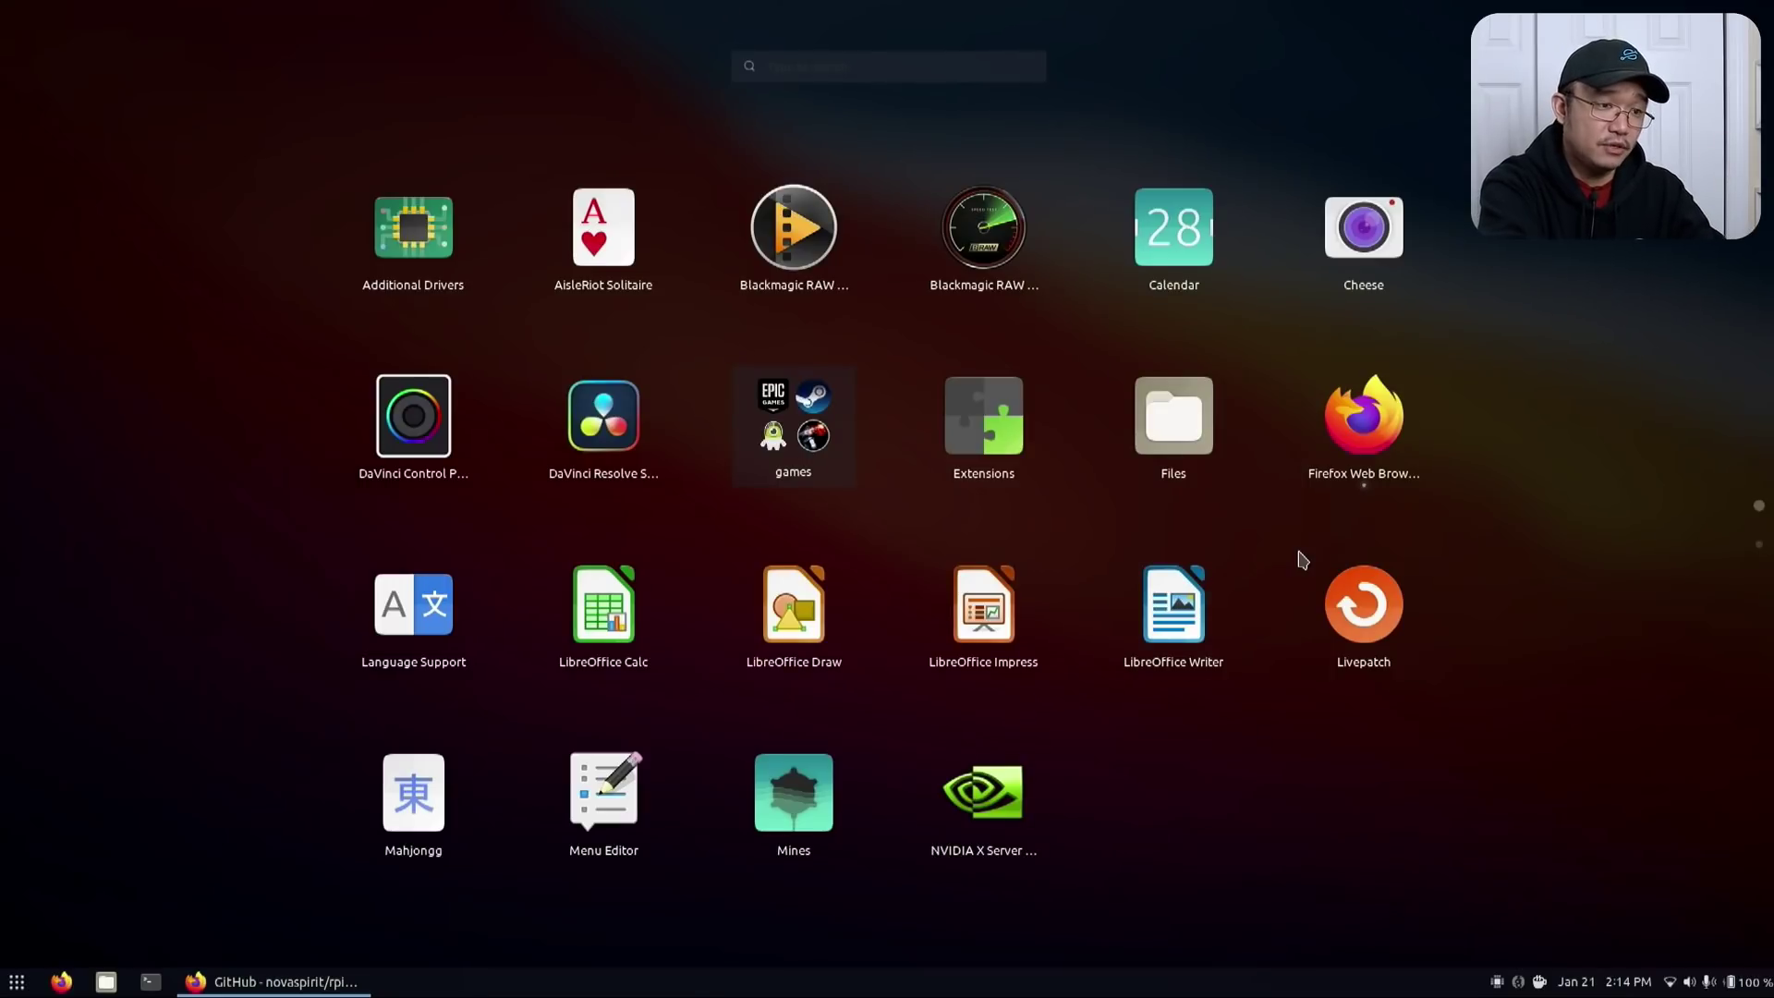
right_click(945, 818)
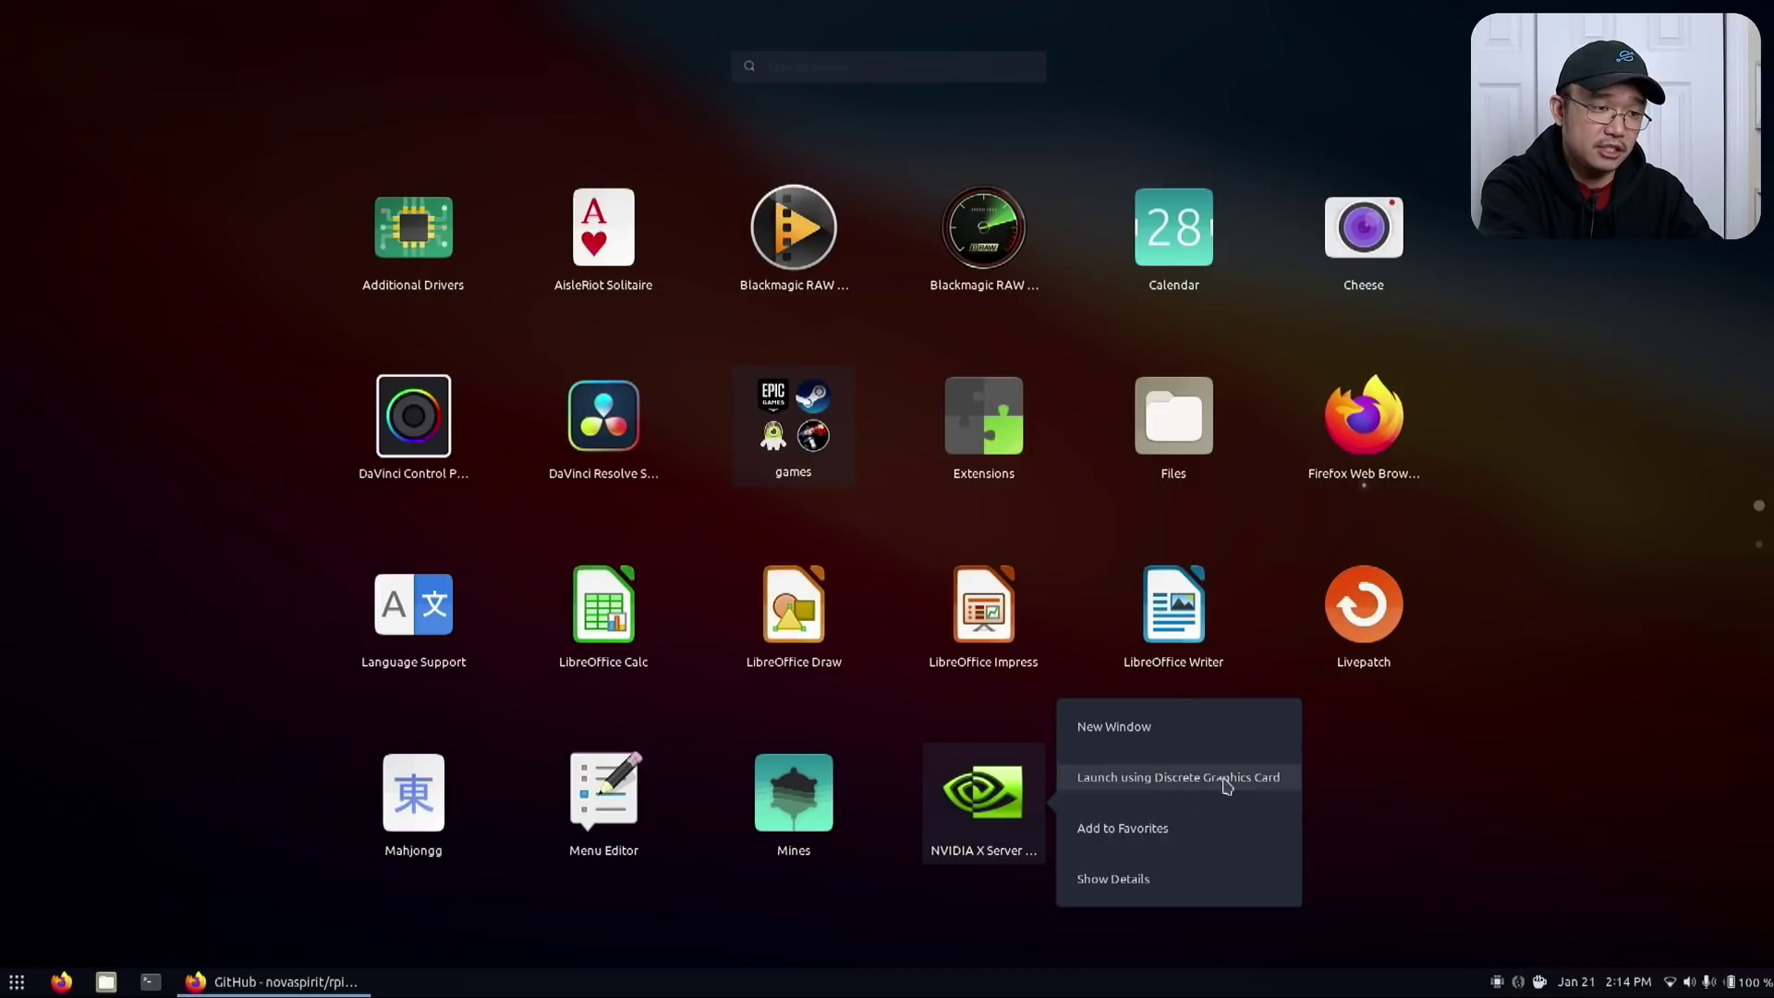
click(1397, 836)
click(1397, 836)
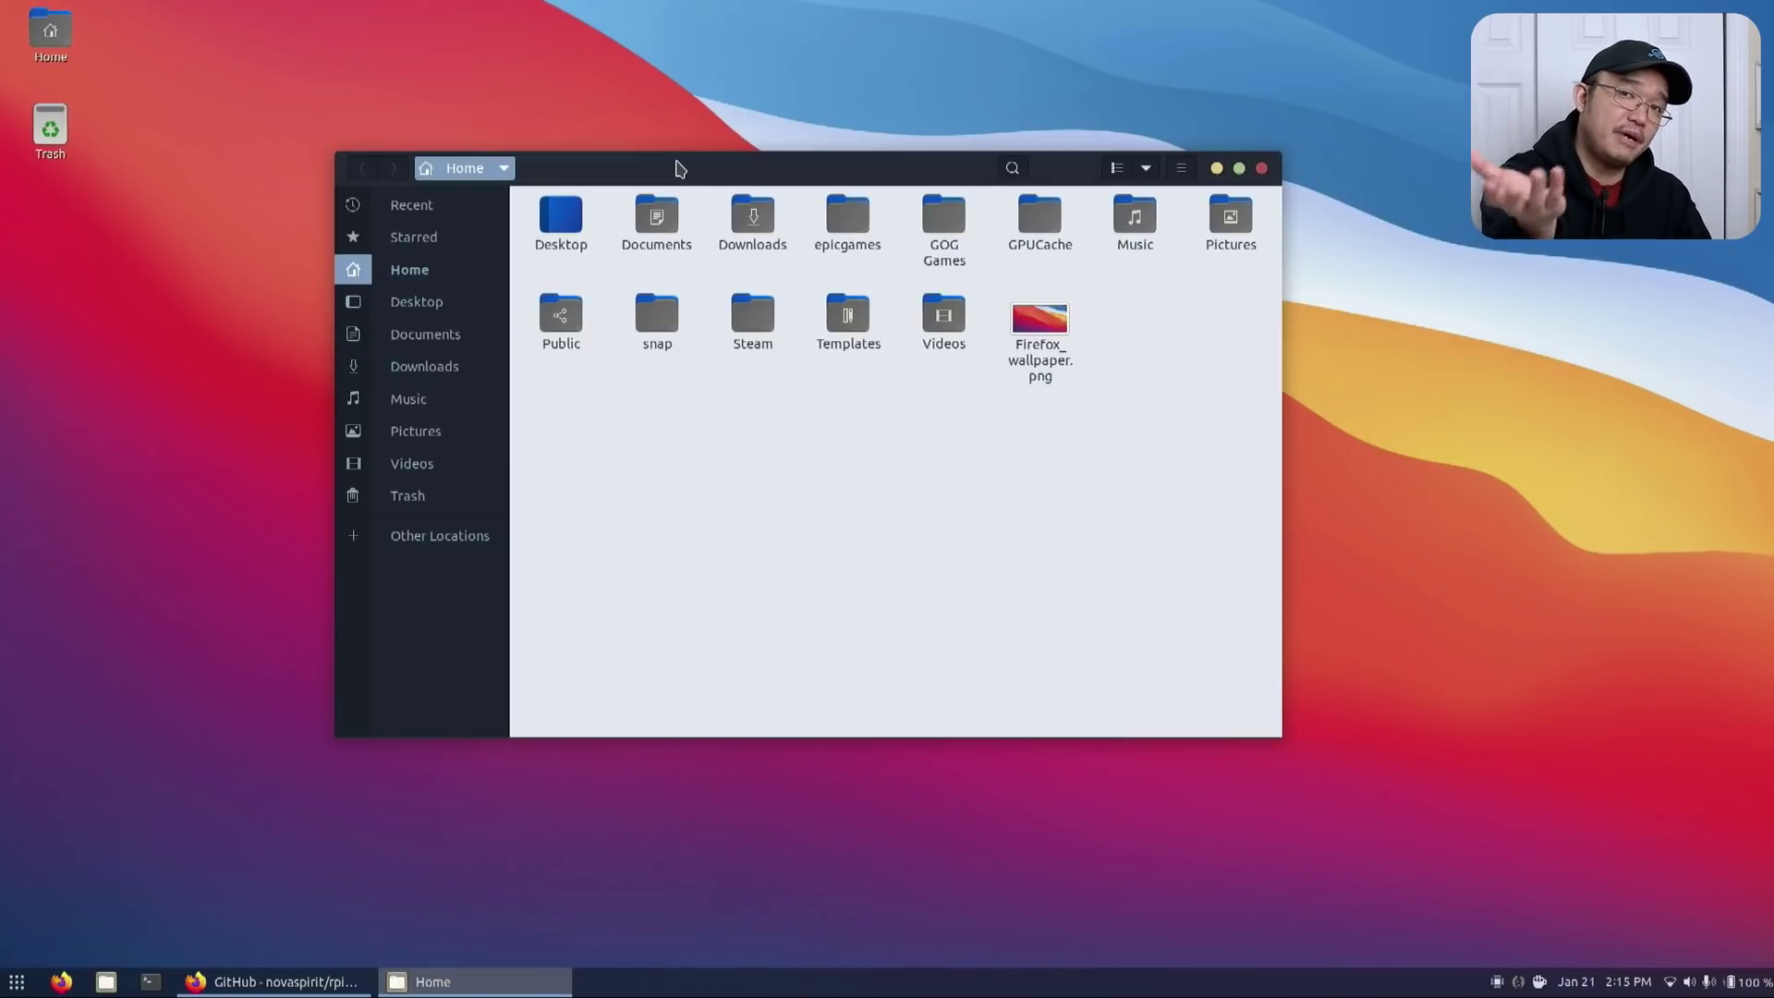
Step: Drag the Files Home window right and down, showing the wobbly-windows effect
drag(680, 169, 764, 239)
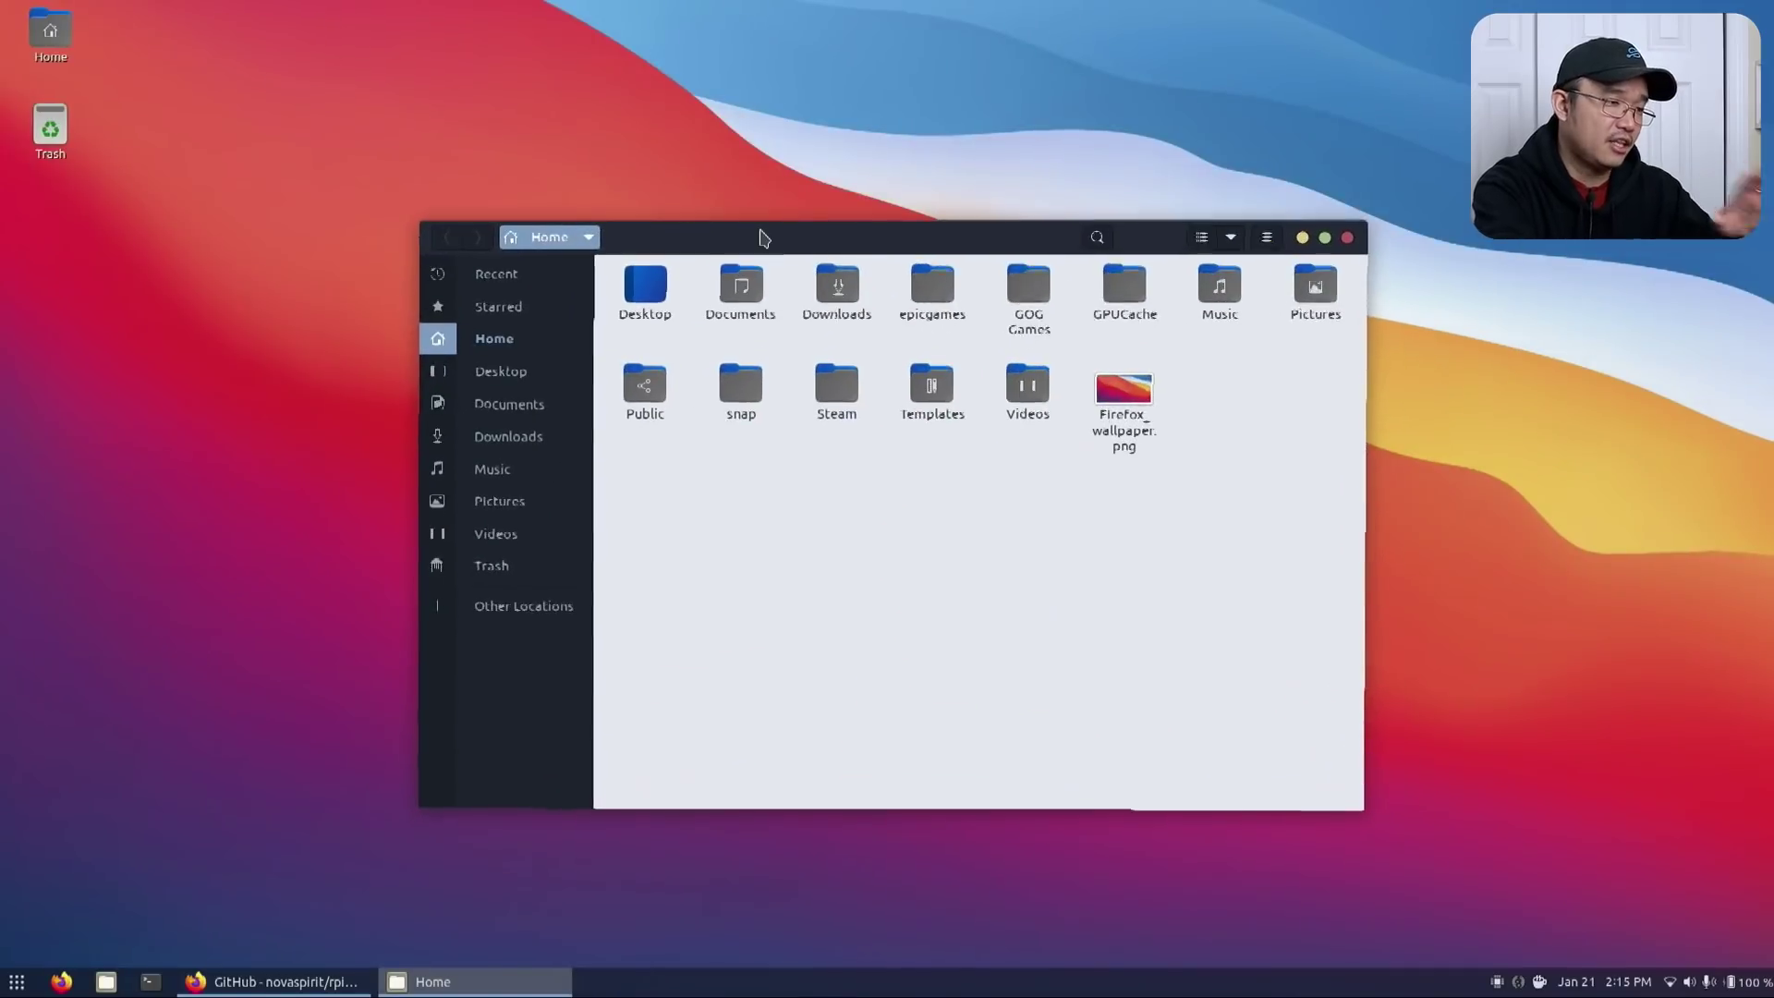